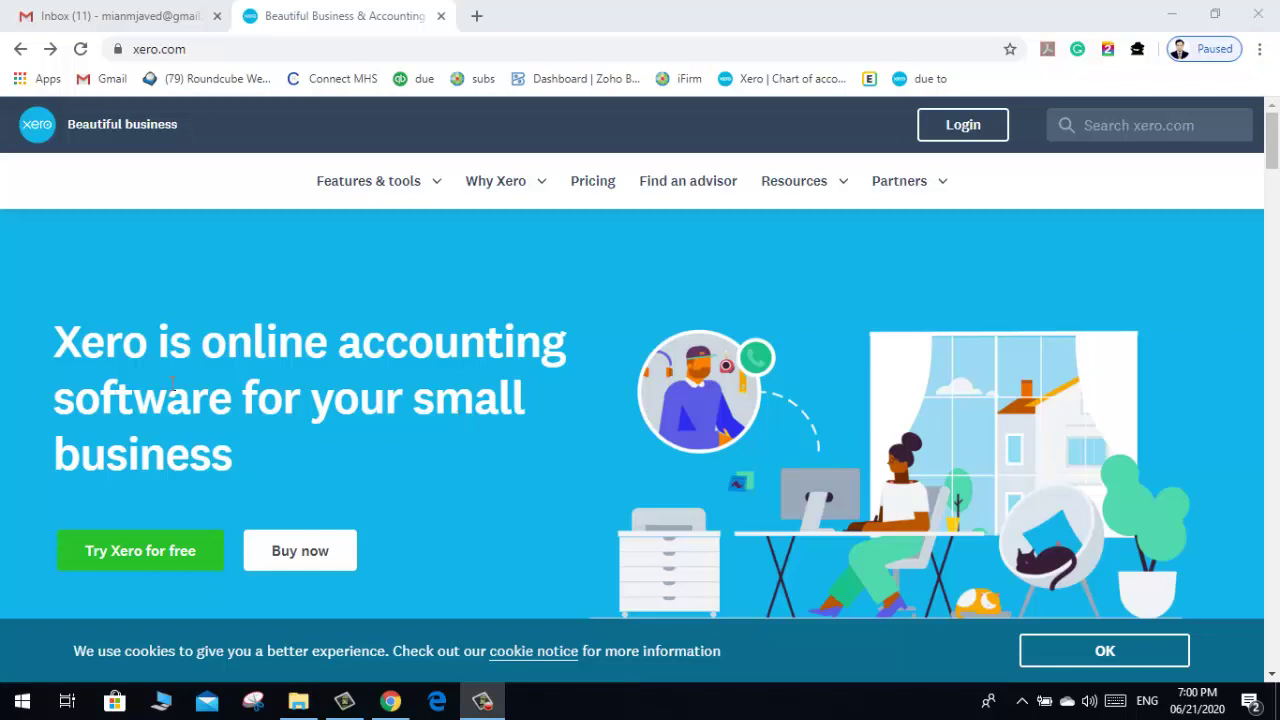
# Start the free Xero trial signup from the xero.com homepage.
pyautogui.click(150, 557)
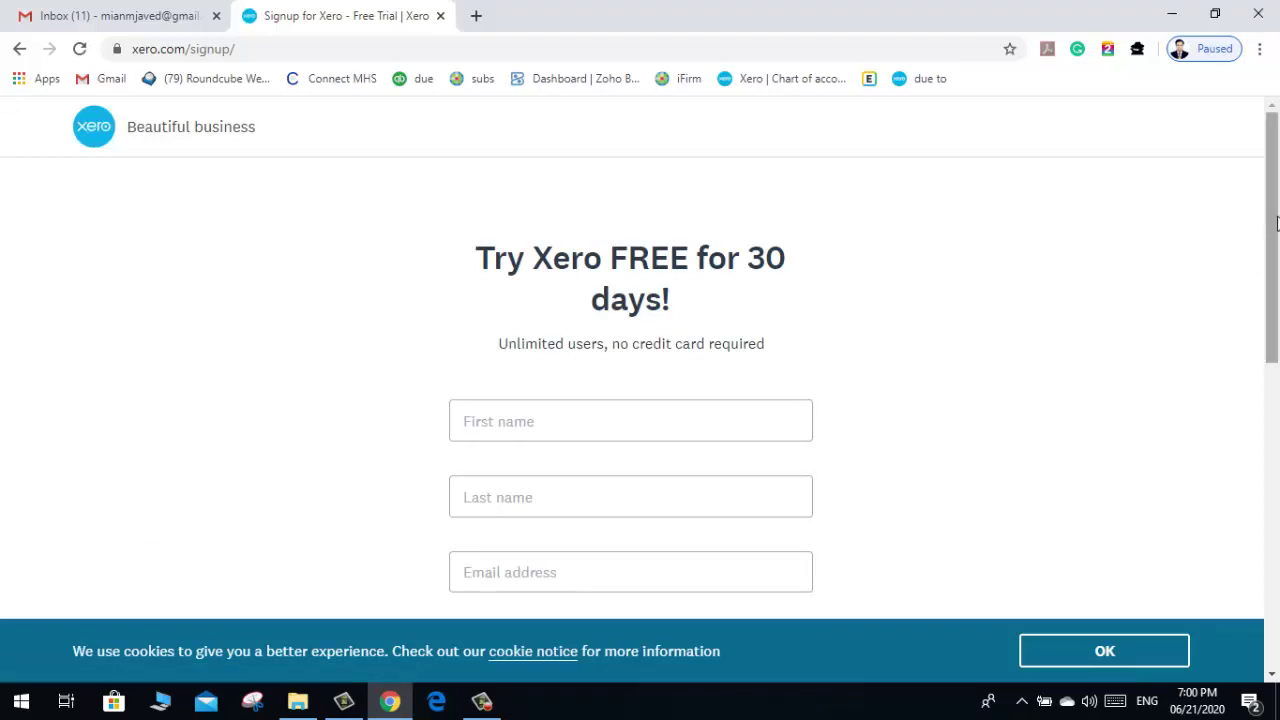
# Review the trial signup form's fields and begin the First name entry.
pyautogui.moveTo(1276, 222); pyautogui.dragTo(1276, 325)
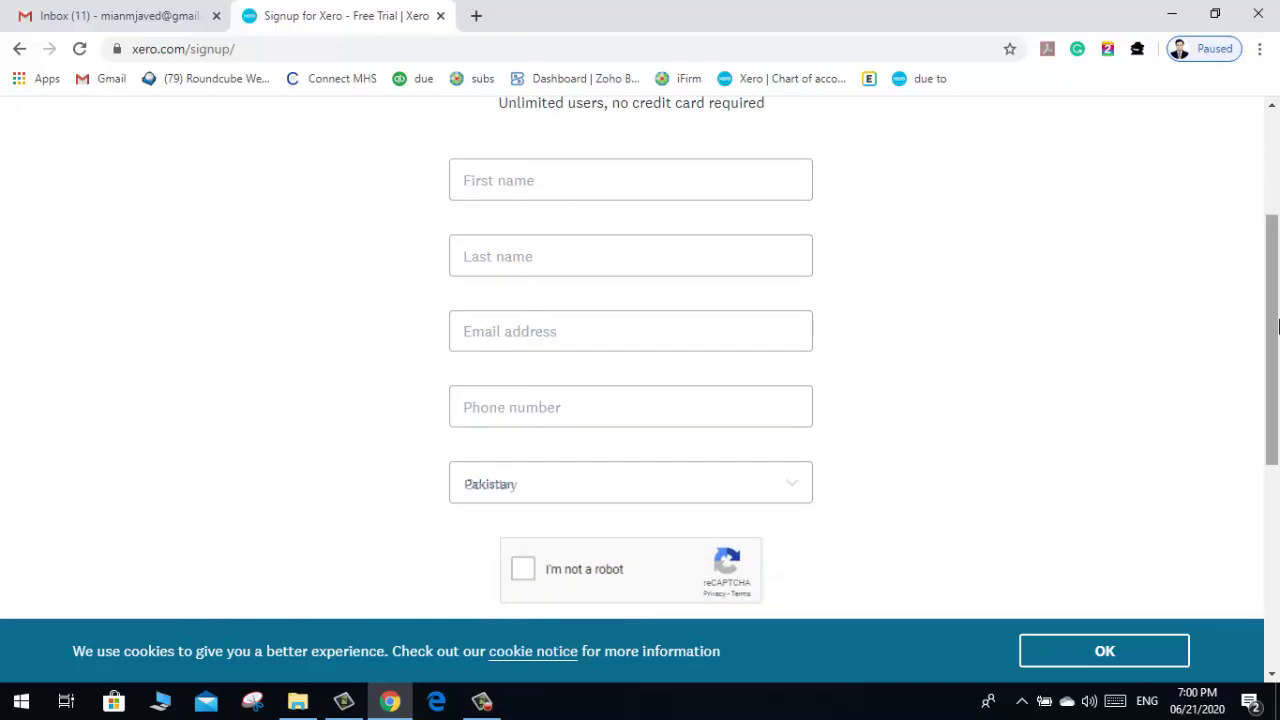
pyautogui.moveTo(1277, 325); pyautogui.dragTo(1277, 300)
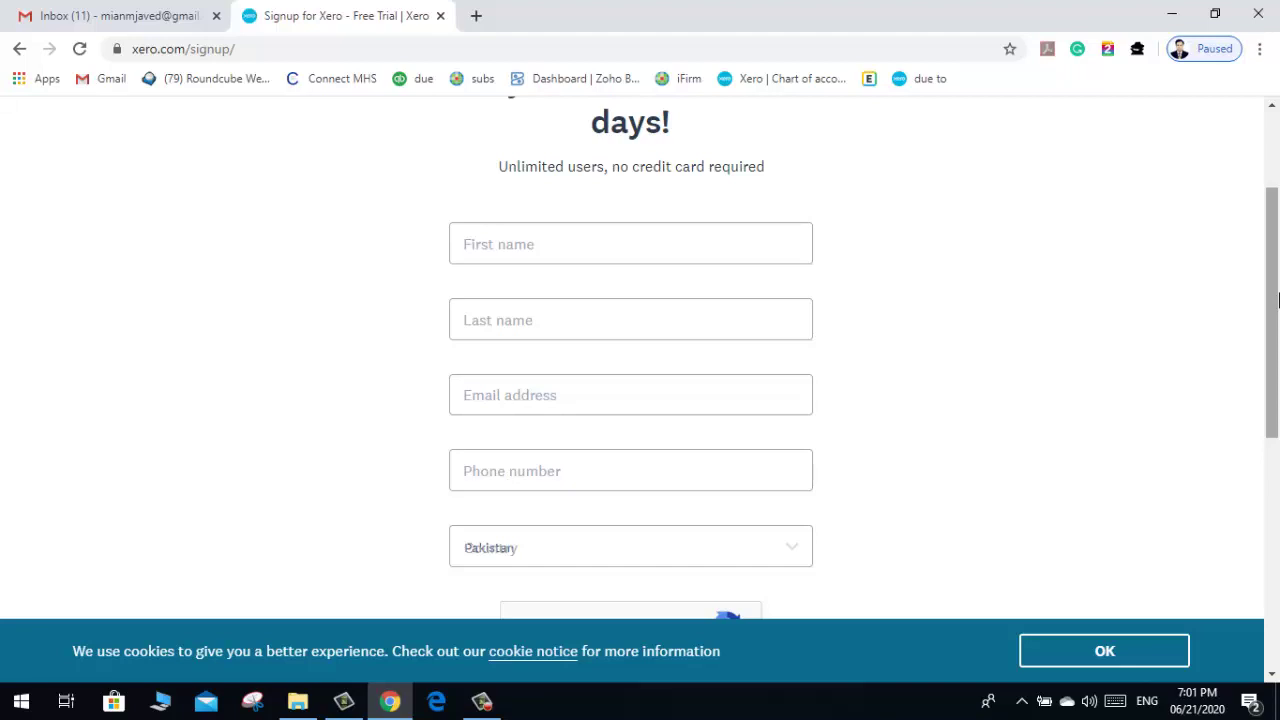
pyautogui.moveTo(1278, 300)
pyautogui.mouseDown()
pyautogui.moveTo(1278, 332)
pyautogui.moveTo(1278, 304)
pyautogui.mouseUp()
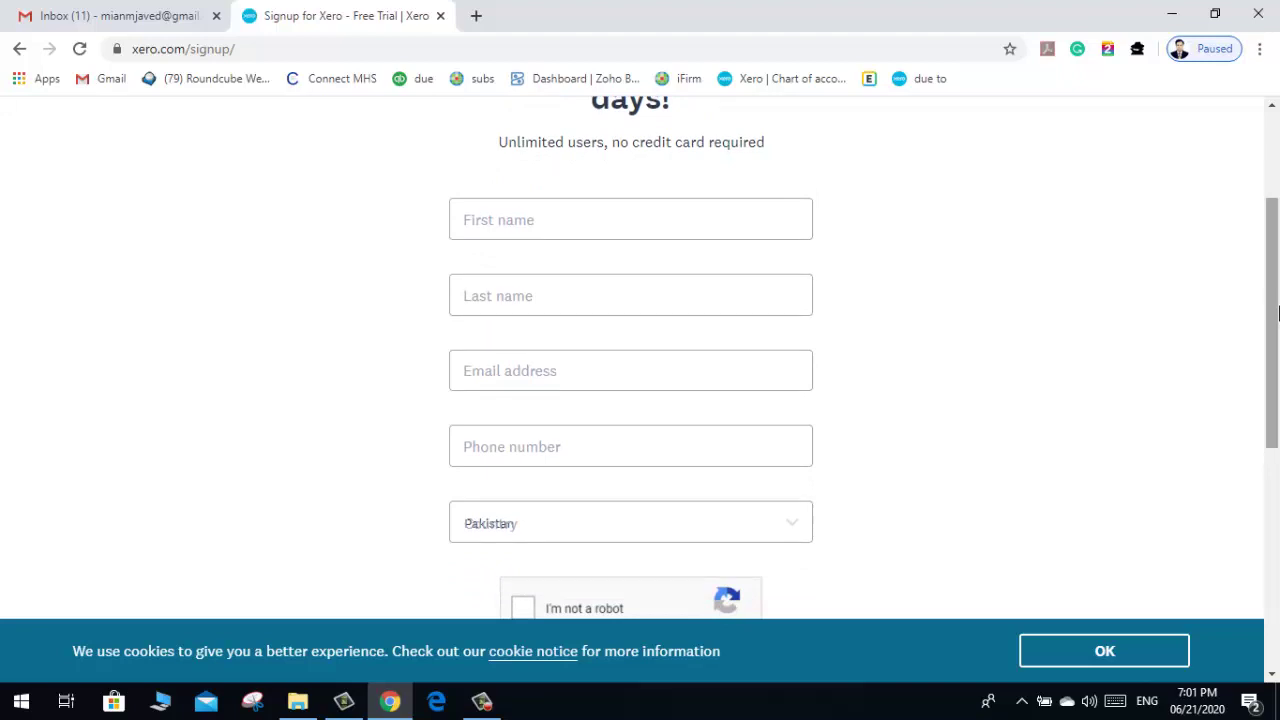
pyautogui.moveTo(1278, 314)
pyautogui.mouseDown()
pyautogui.moveTo(1274, 208)
pyautogui.moveTo(1277, 293)
pyautogui.mouseUp()
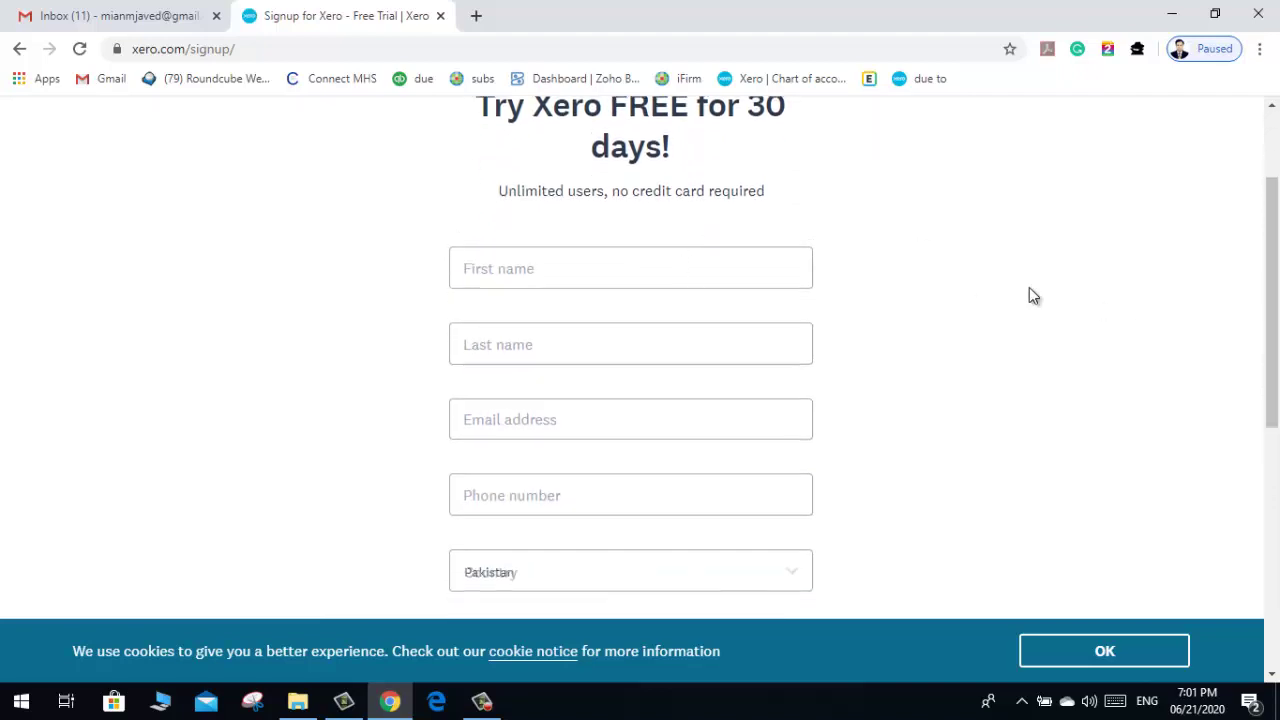
pyautogui.click(651, 268)
# Autofill the user's first name, last name, e-mail address and phone number.
pyautogui.click(580, 316)
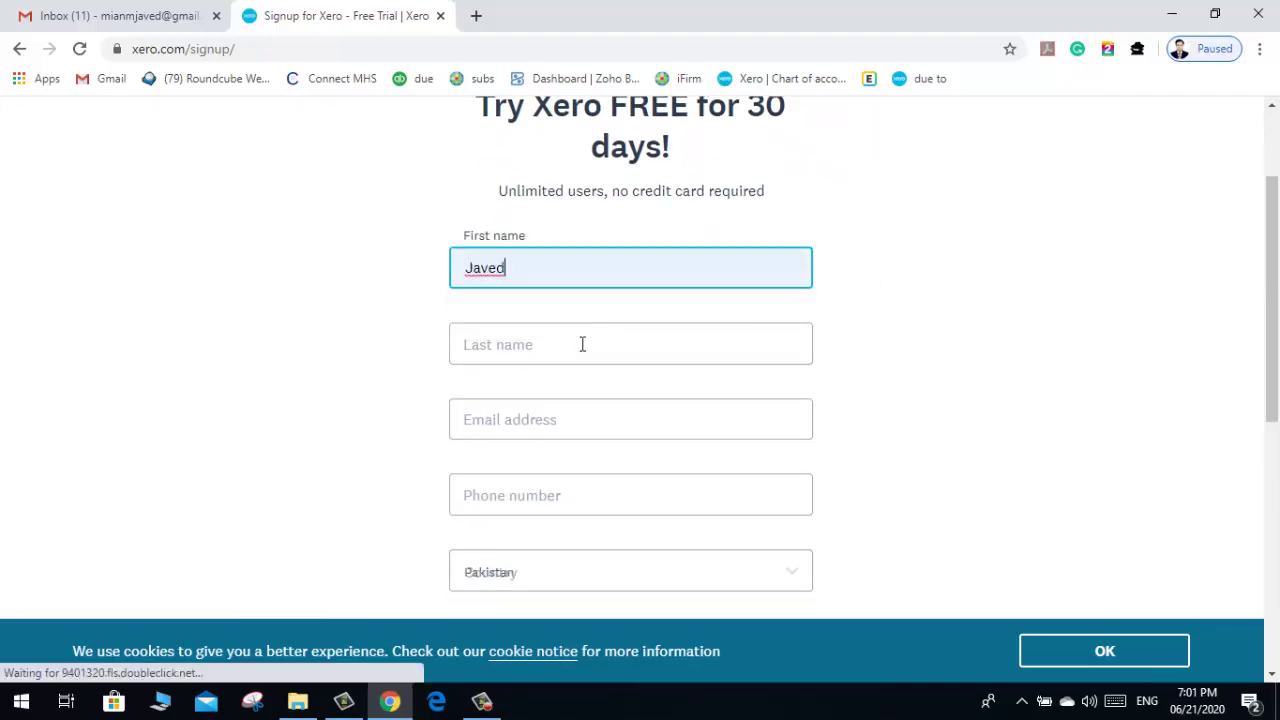
pyautogui.click(582, 344)
pyautogui.click(575, 390)
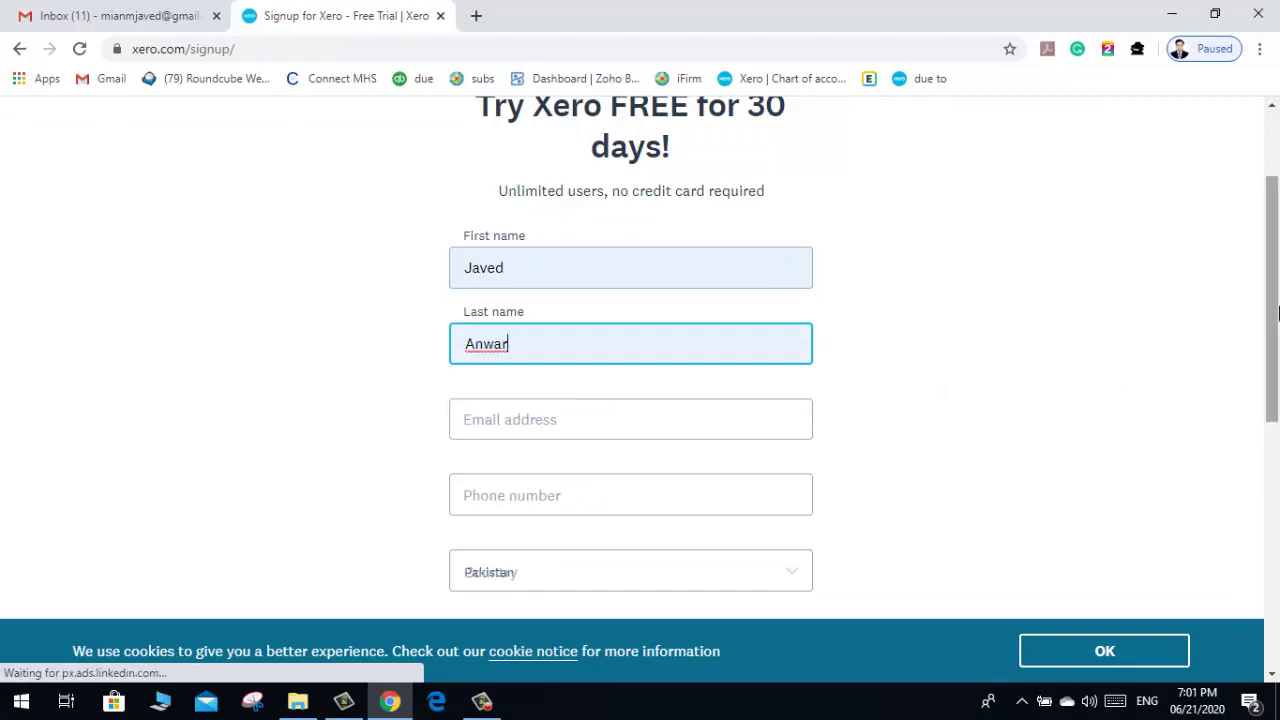
pyautogui.moveTo(1277, 313); pyautogui.dragTo(1263, 363)
pyautogui.click(724, 310)
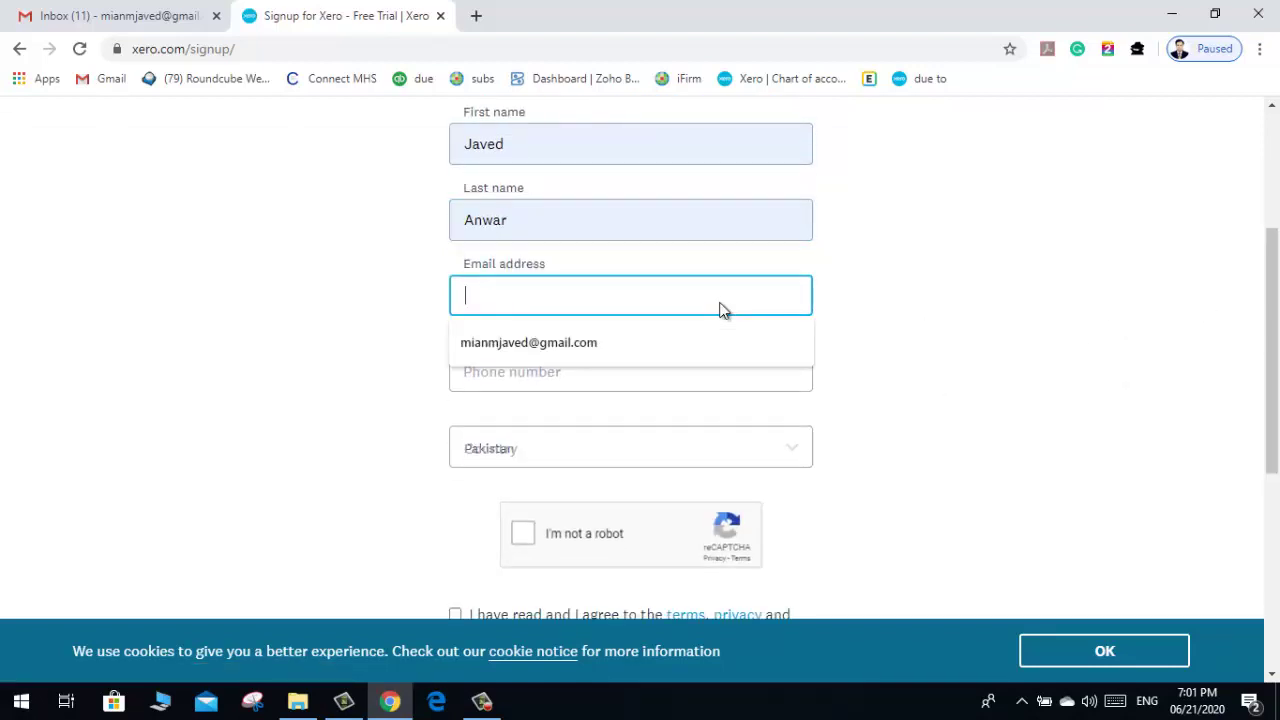
pyautogui.click(664, 344)
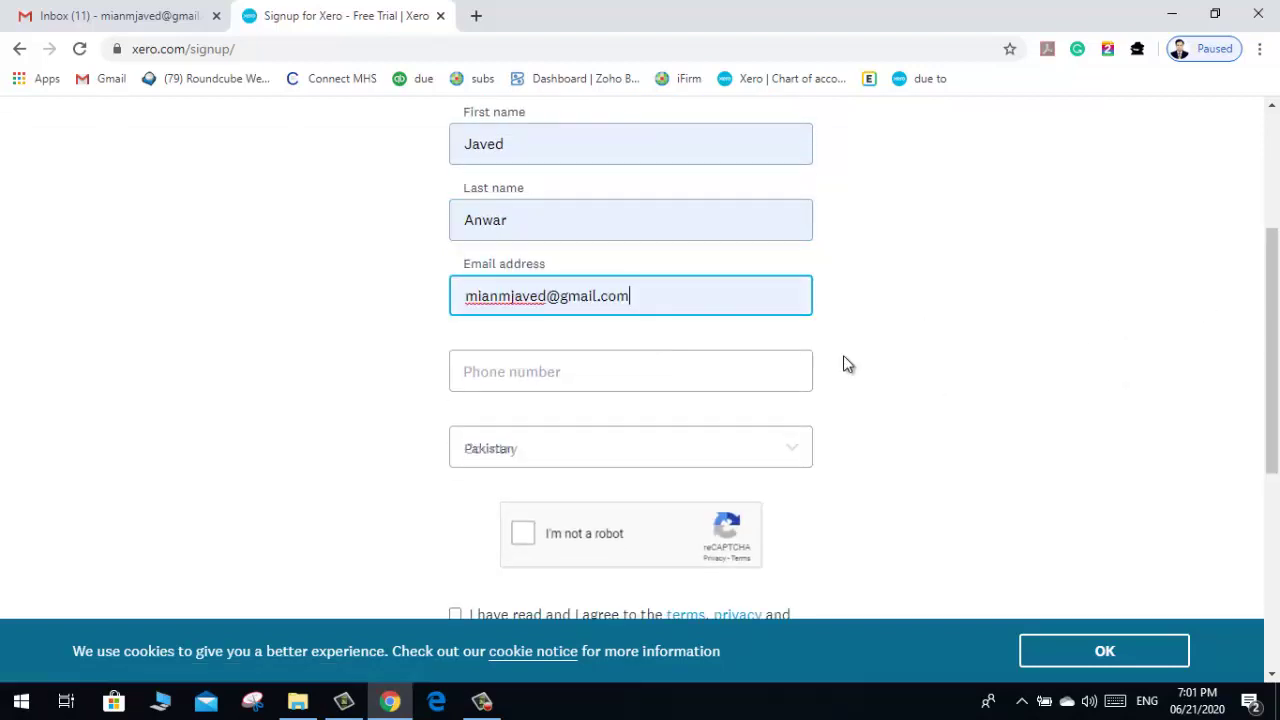
pyautogui.click(666, 385)
pyautogui.click(645, 418)
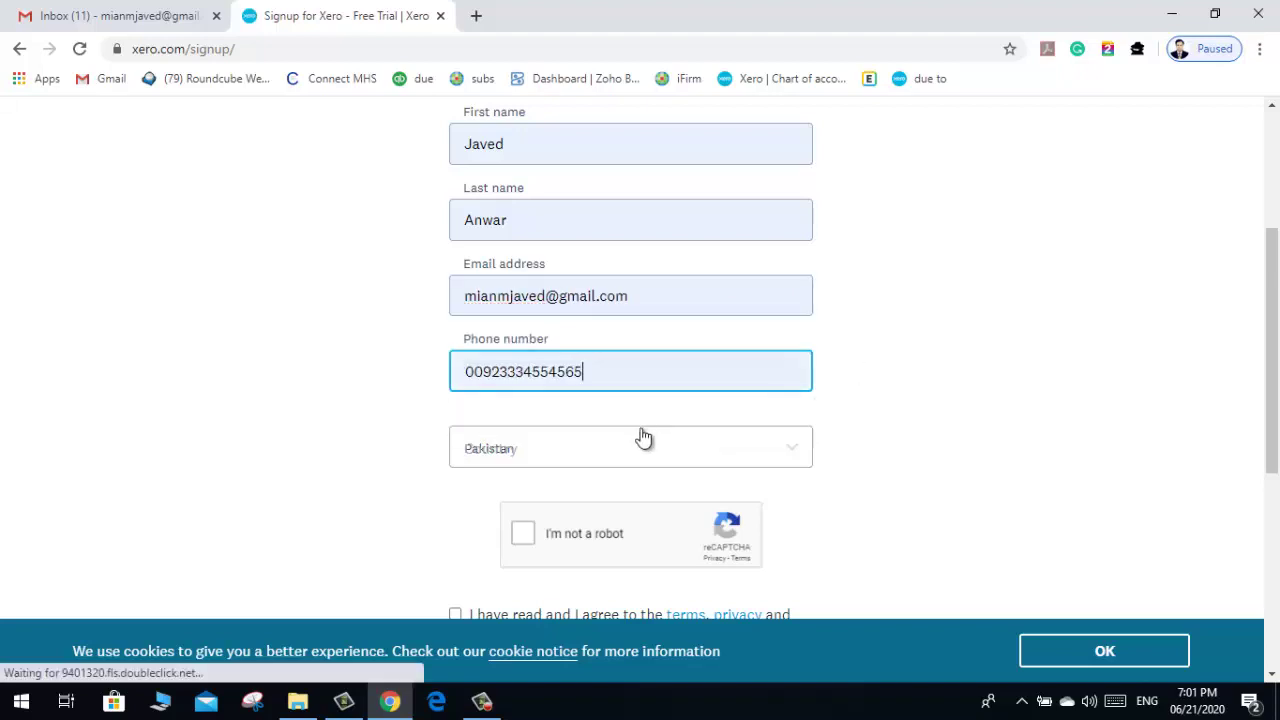
# Pass the 'I'm not a robot' check and submit the signup form with Get started.
pyautogui.moveTo(1273, 363); pyautogui.dragTo(1273, 435)
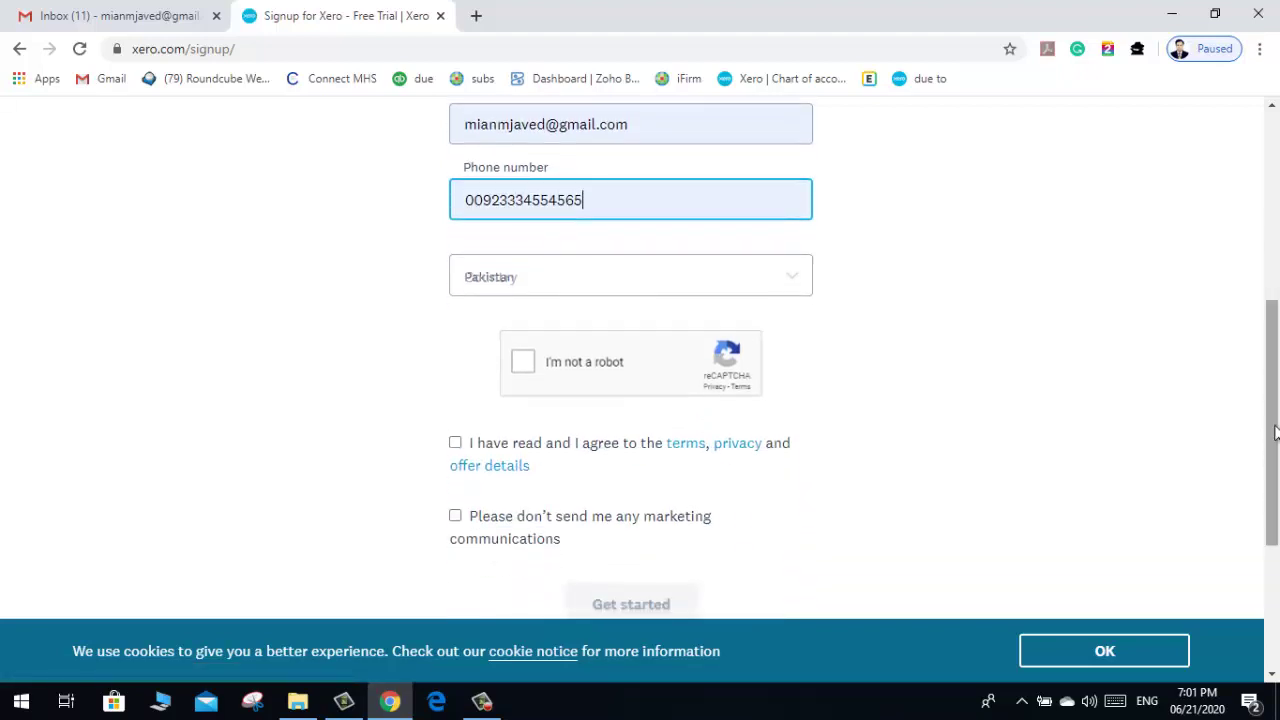
pyautogui.click(518, 362)
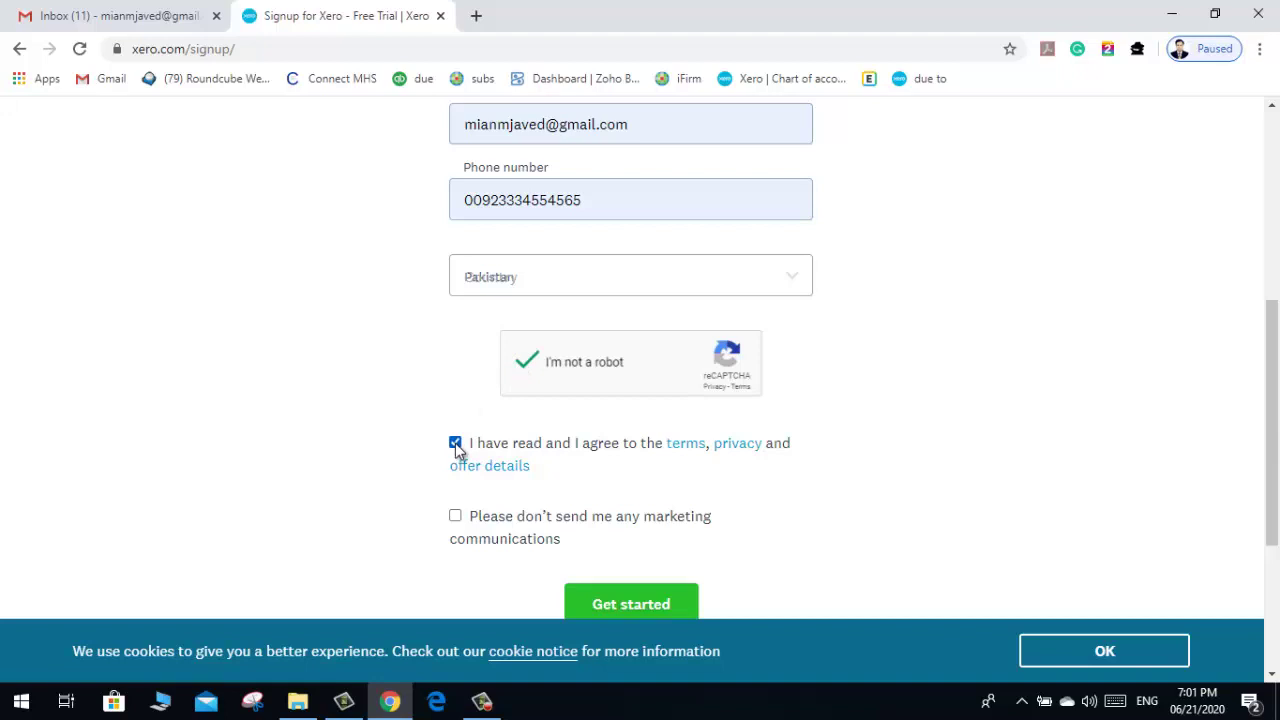
pyautogui.moveTo(1272, 400); pyautogui.dragTo(1272, 420)
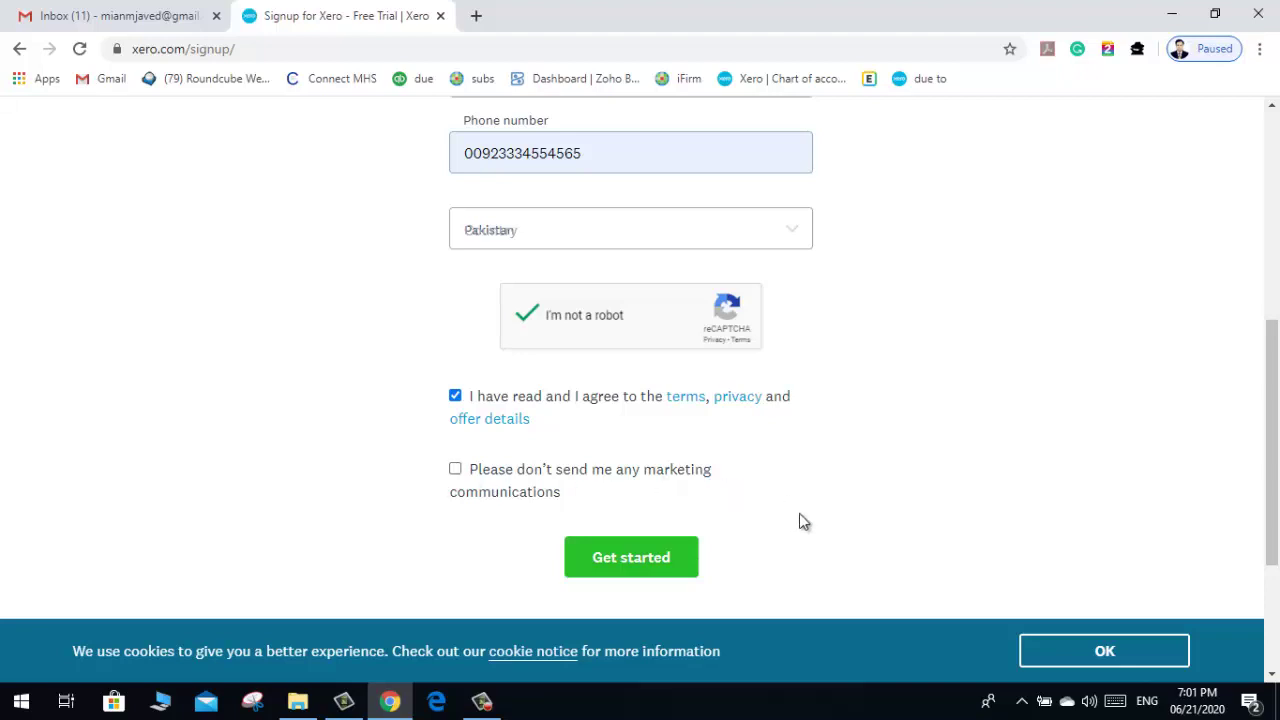
pyautogui.click(646, 556)
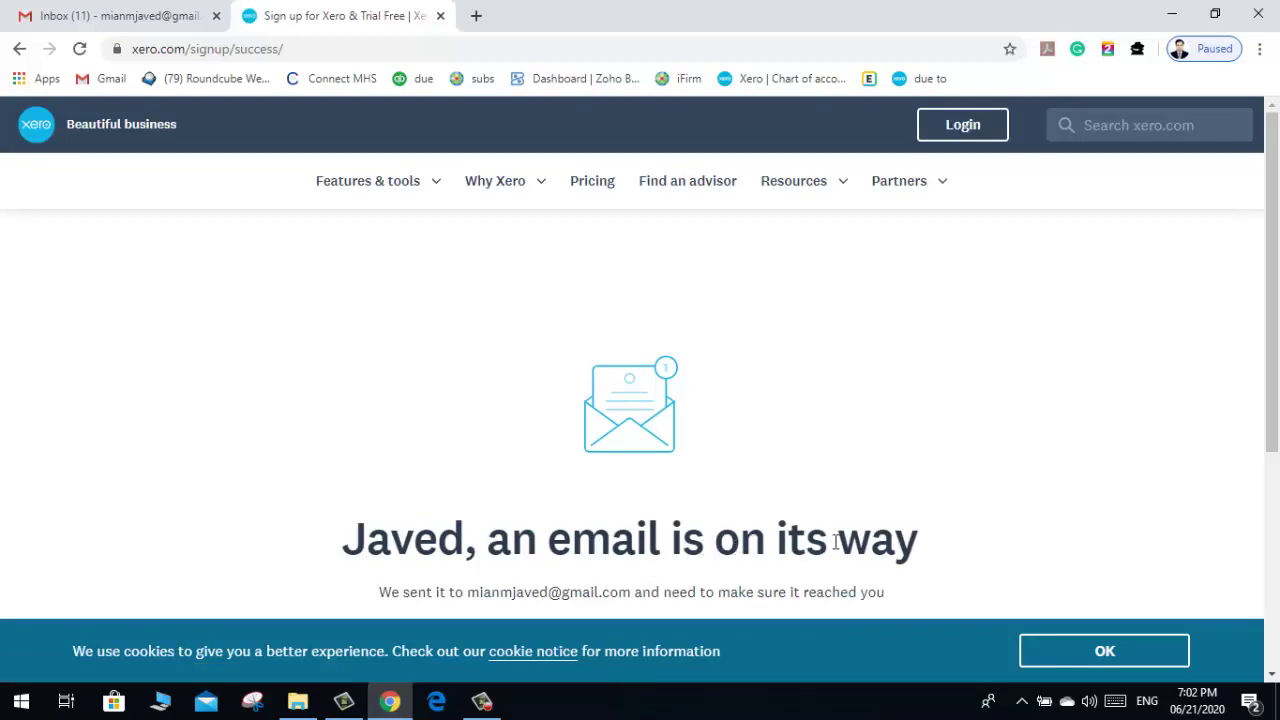
# Read the verification-email notice, then switch to the Gmail inbox.
pyautogui.moveTo(1274, 348); pyautogui.dragTo(1273, 368)
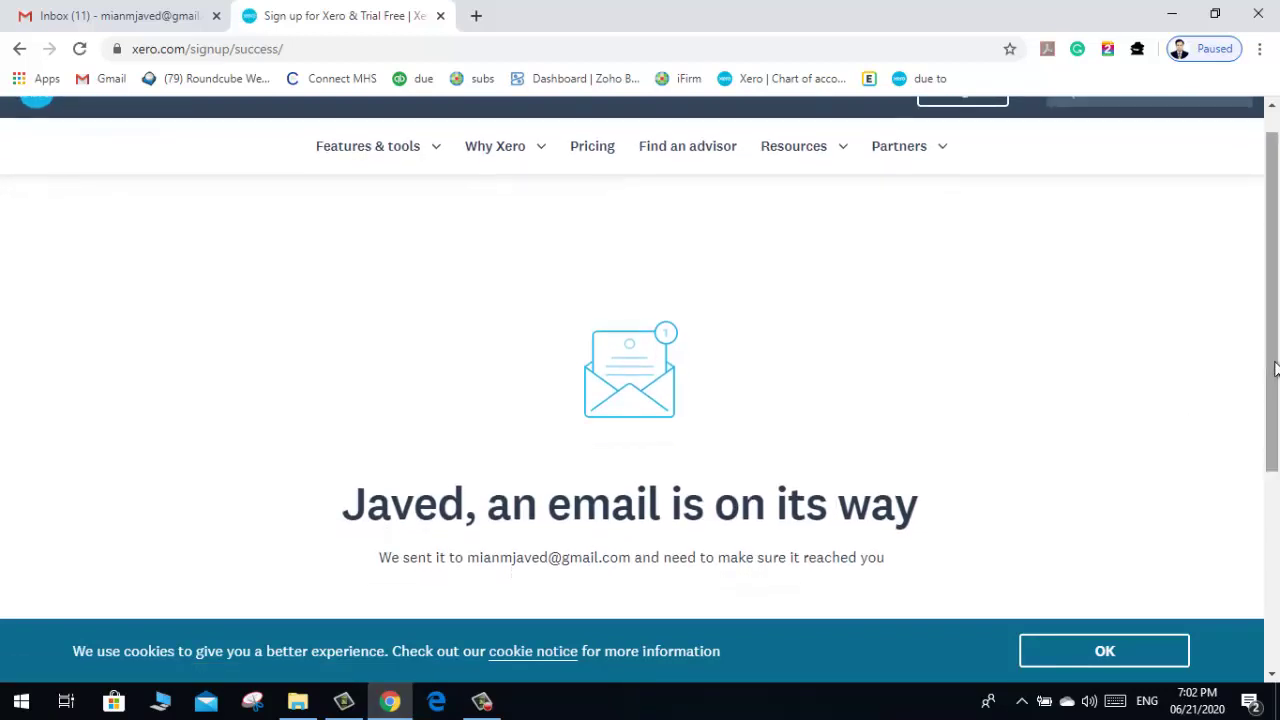
pyautogui.click(85, 20)
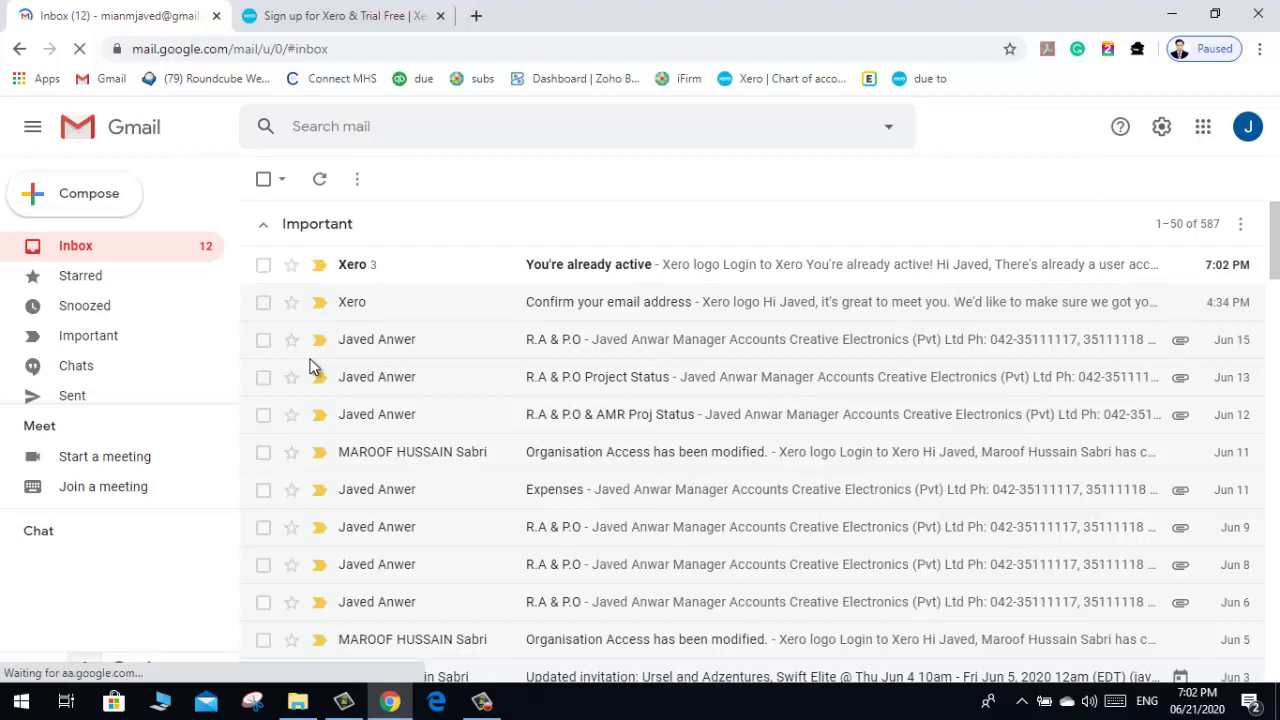
# Open Xero's 'You're already active' email and follow its My Xero dashboard link.
pyautogui.click(560, 276)
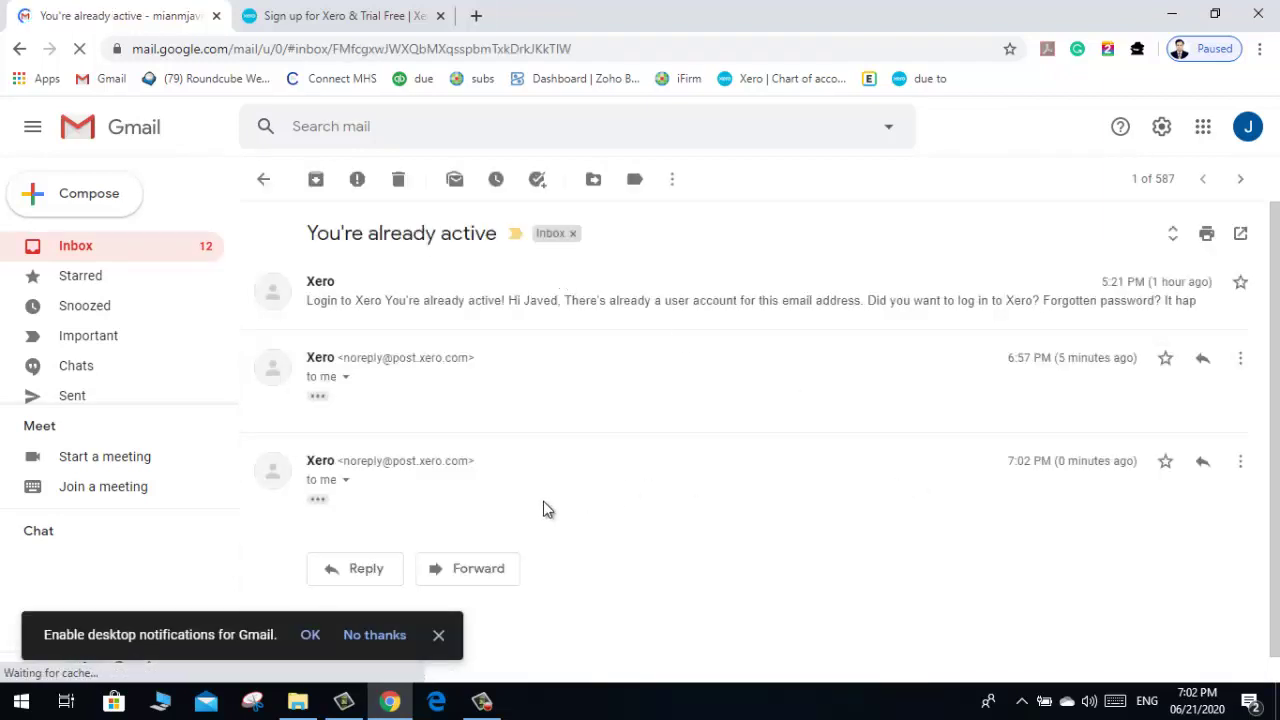
pyautogui.click(318, 500)
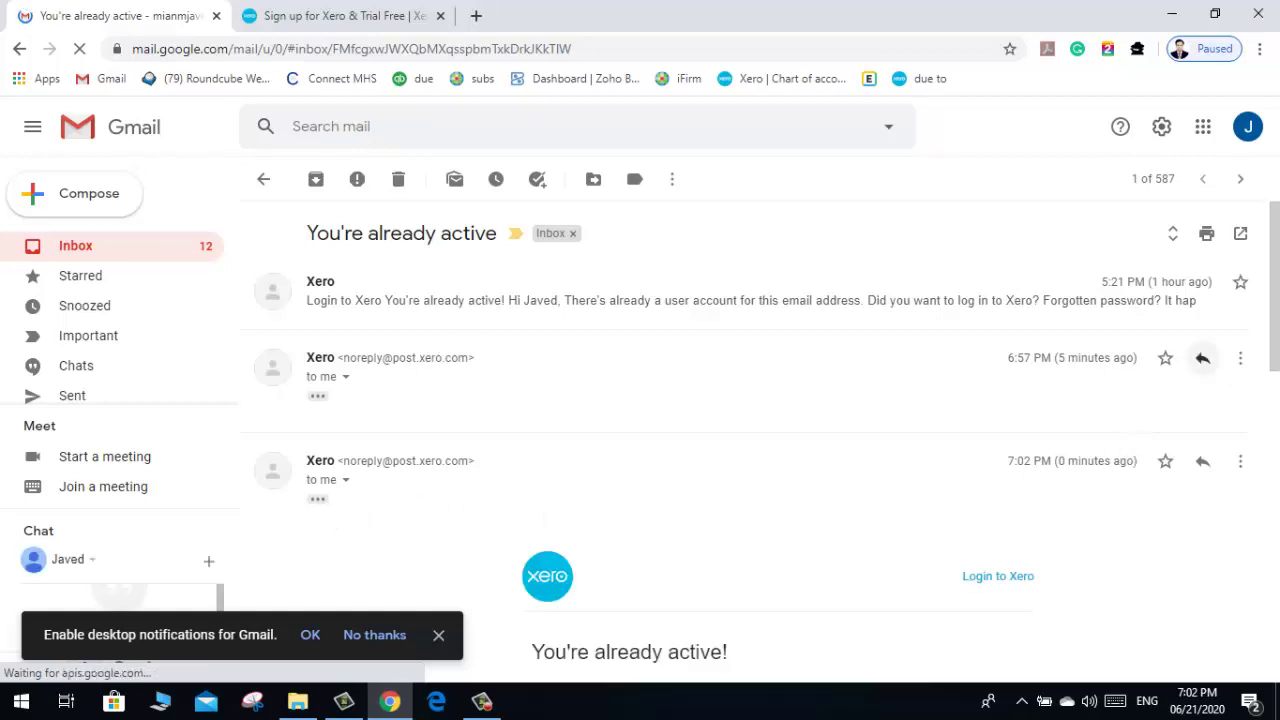
pyautogui.moveTo(1274, 290); pyautogui.dragTo(1274, 385)
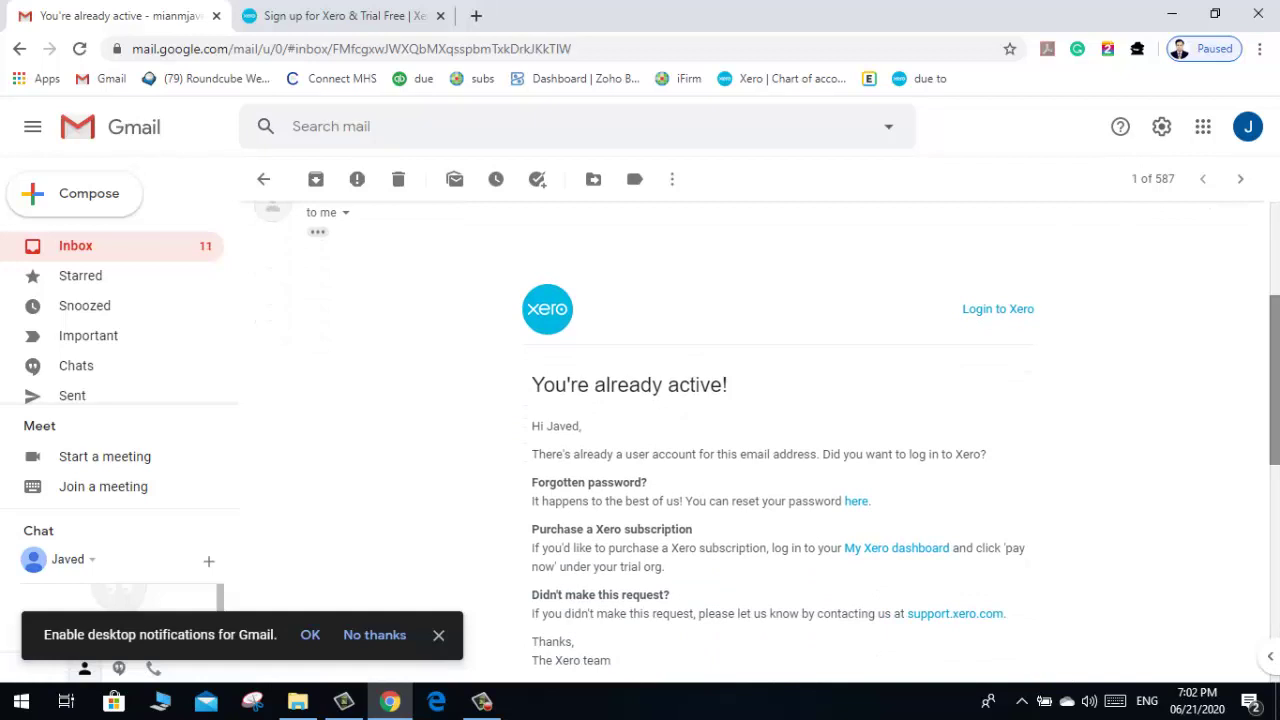
pyautogui.click(869, 552)
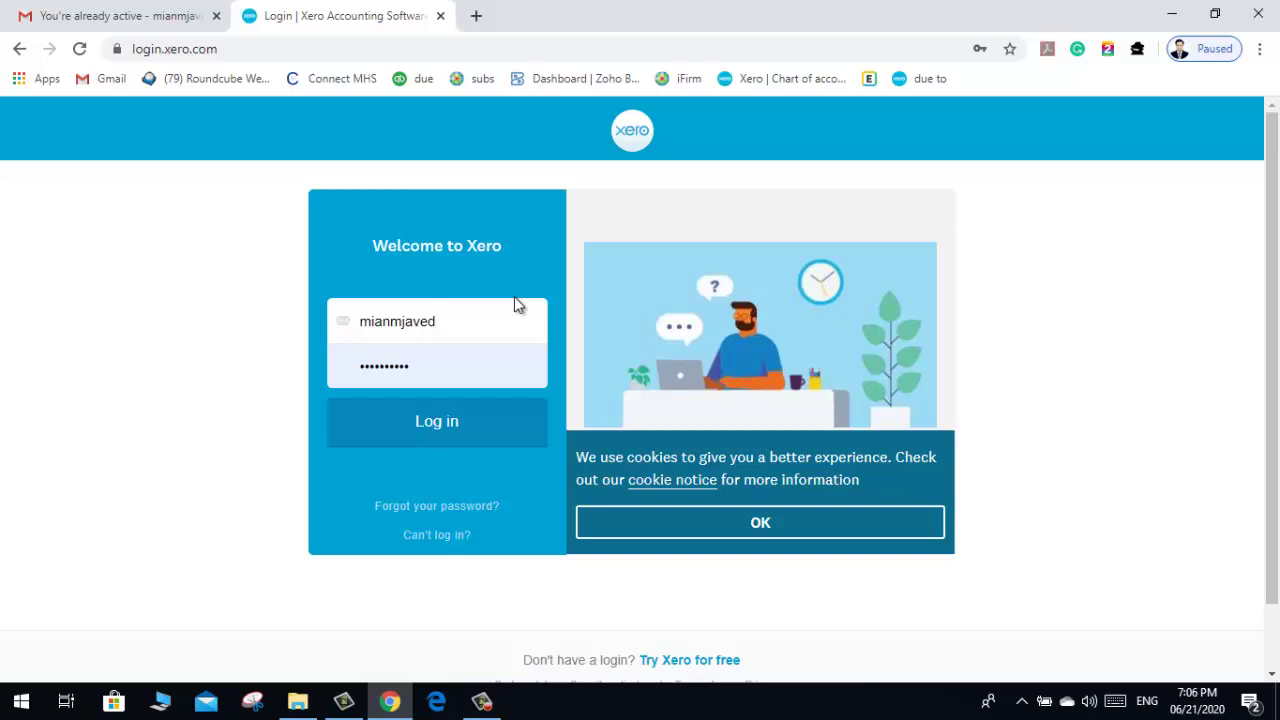
# Log in to Xero with the account e-mail address and password.
pyautogui.write('@gmail.com')
pyautogui.press('Tab')
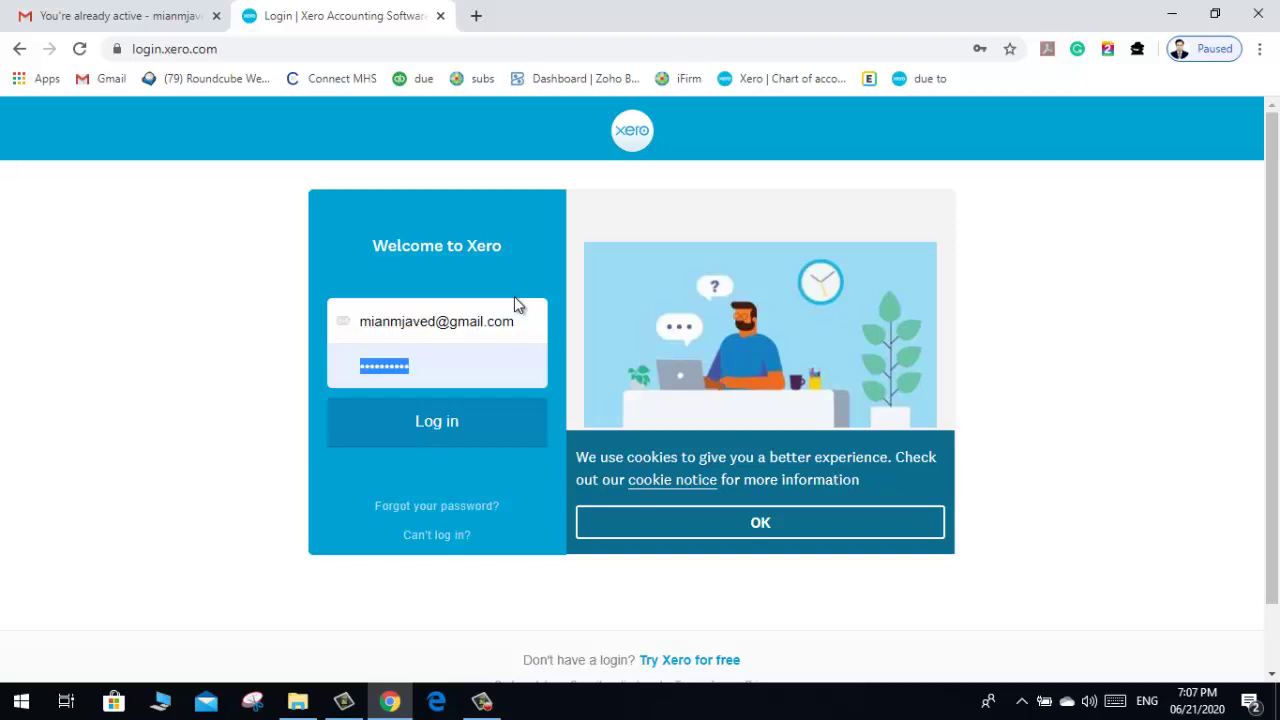
pyautogui.write('•••••••••')
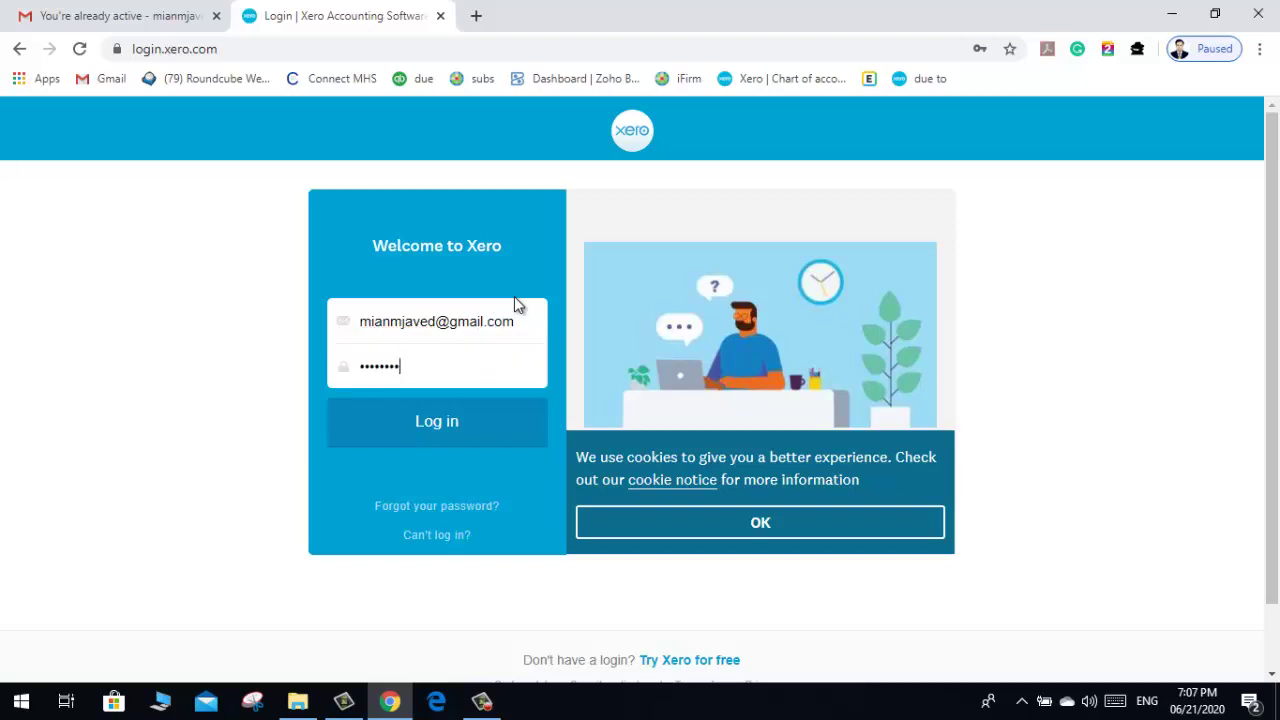
pyautogui.write('••••••')
pyautogui.click(461, 422)
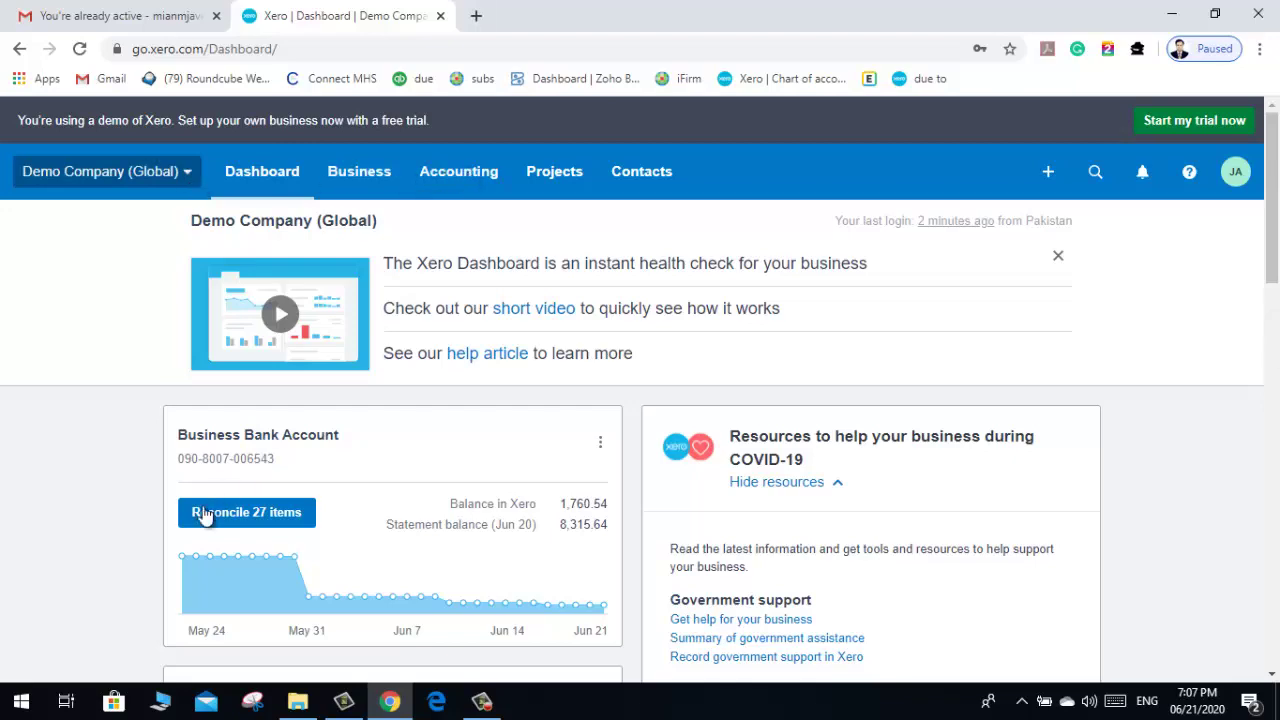
# Open the Demo Company (Global) organisation dropdown menu.
pyautogui.moveTo(1275, 160)
pyautogui.mouseDown()
pyautogui.moveTo(1275, 290)
pyautogui.moveTo(1275, 147)
pyautogui.mouseUp()
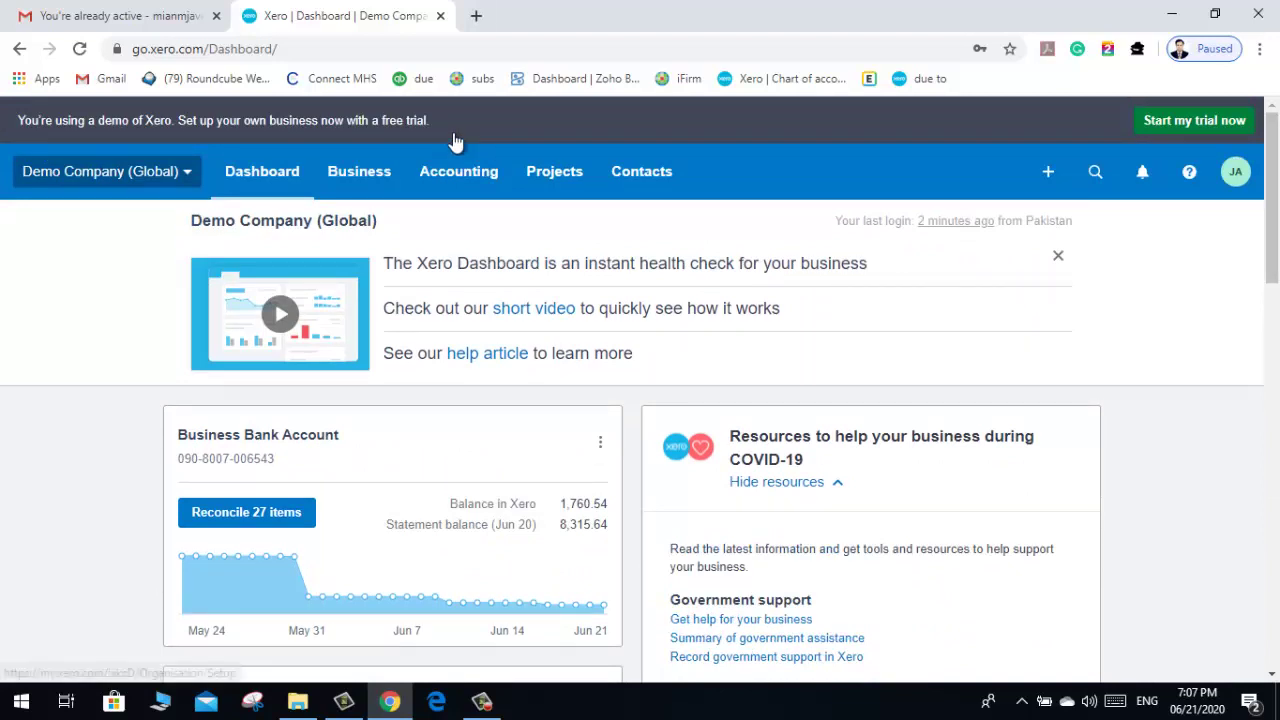
pyautogui.click(186, 172)
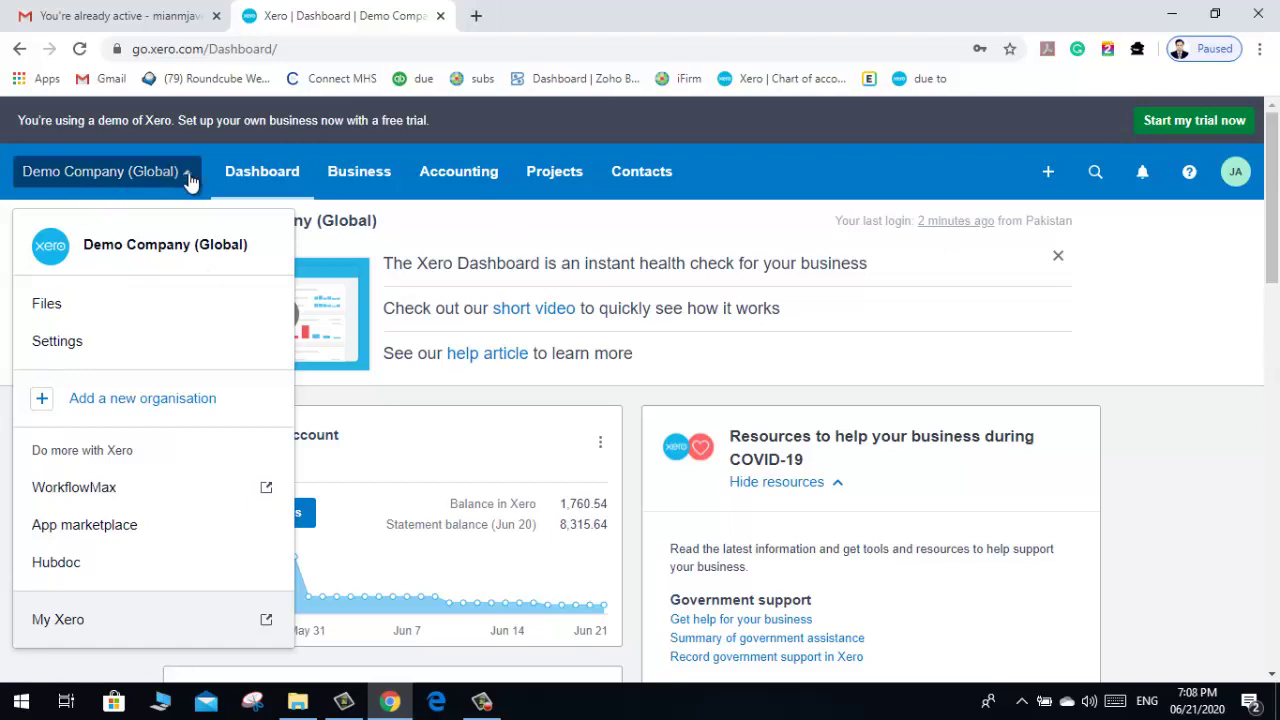
# Choose Add a new organisation from the organisation menu.
pyautogui.click(135, 400)
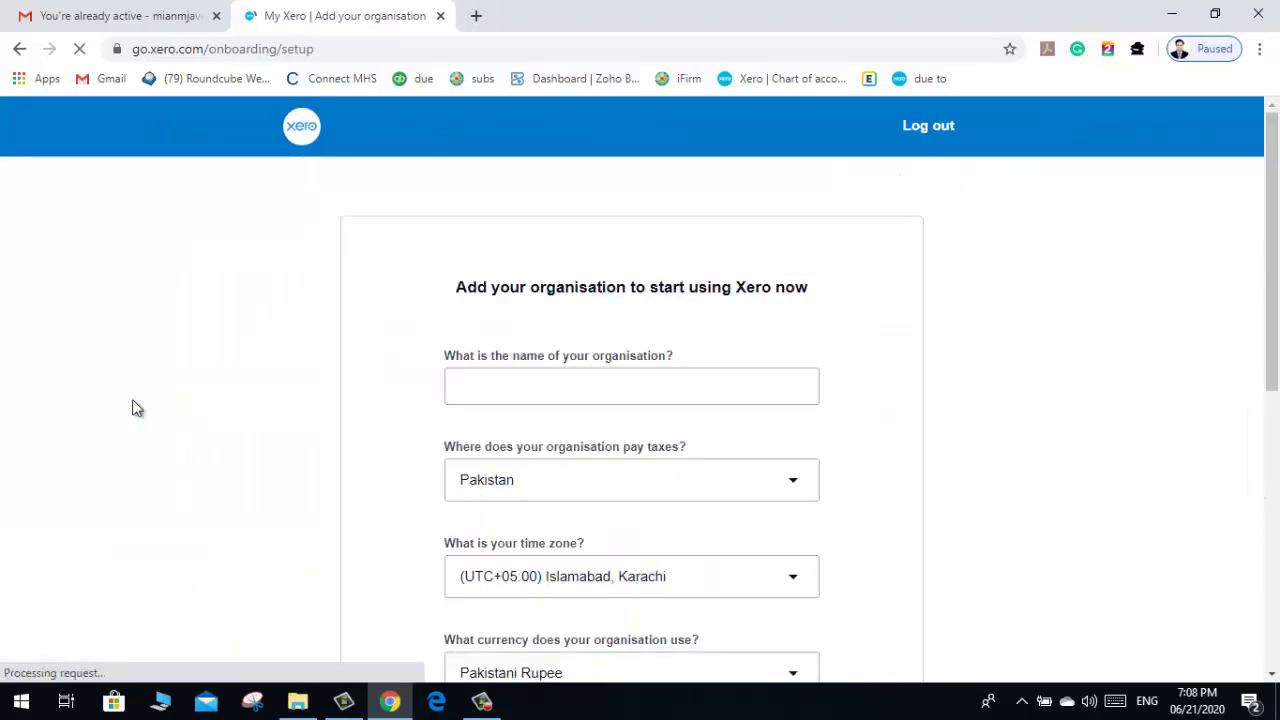
# Name the new organisation 'Mian Javed Trading Company' and scroll down the setup form.
pyautogui.click(593, 401)
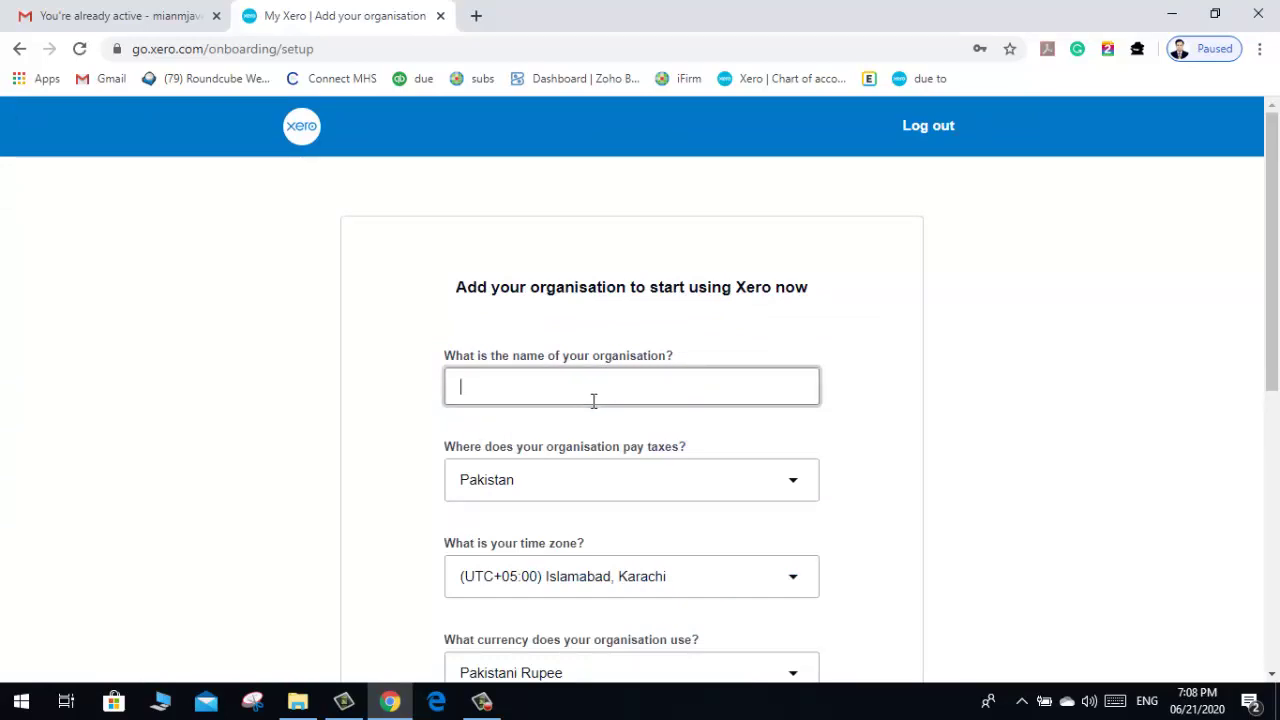
pyautogui.write('Mian Javed Tradi')
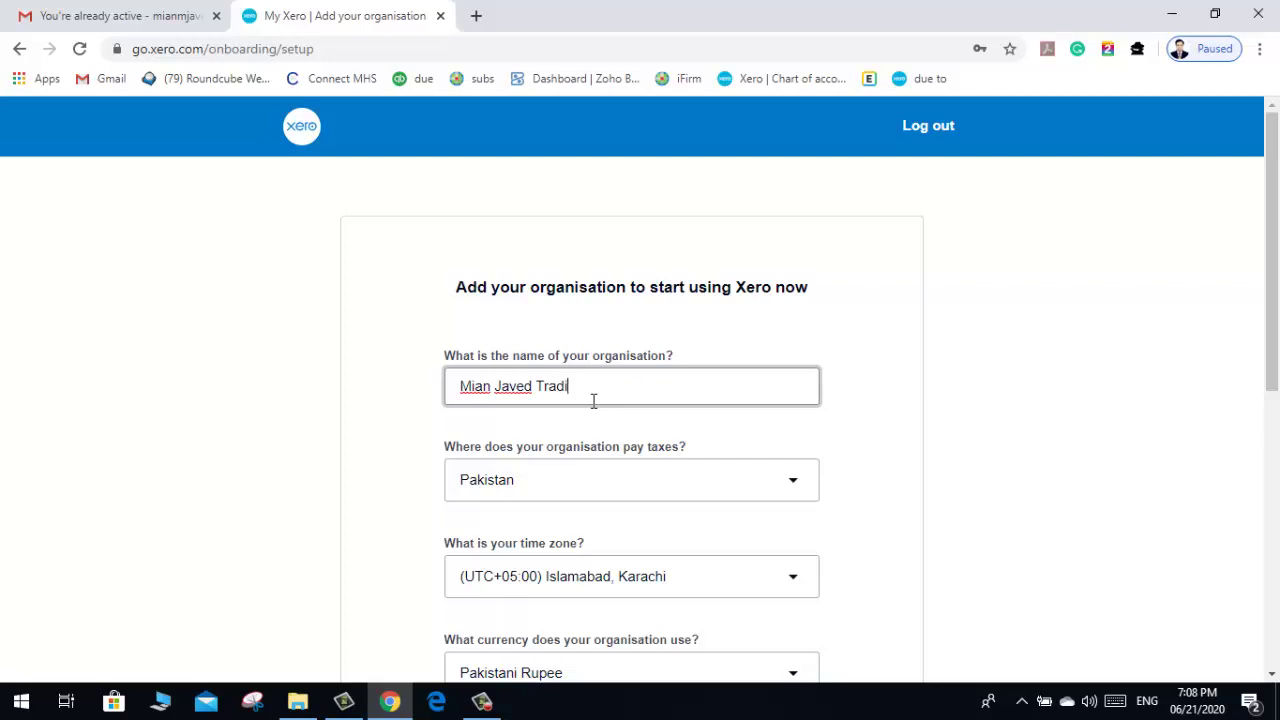
pyautogui.write('ng Company')
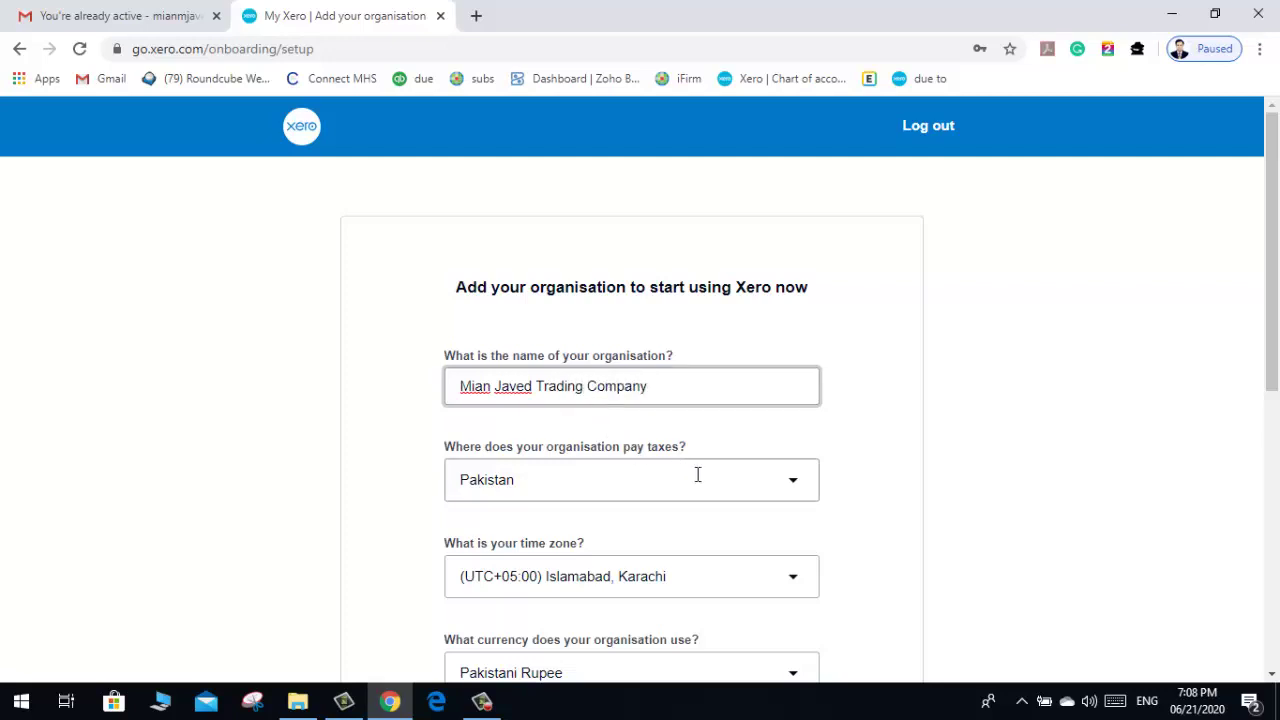
pyautogui.moveTo(1273, 211); pyautogui.dragTo(1279, 308)
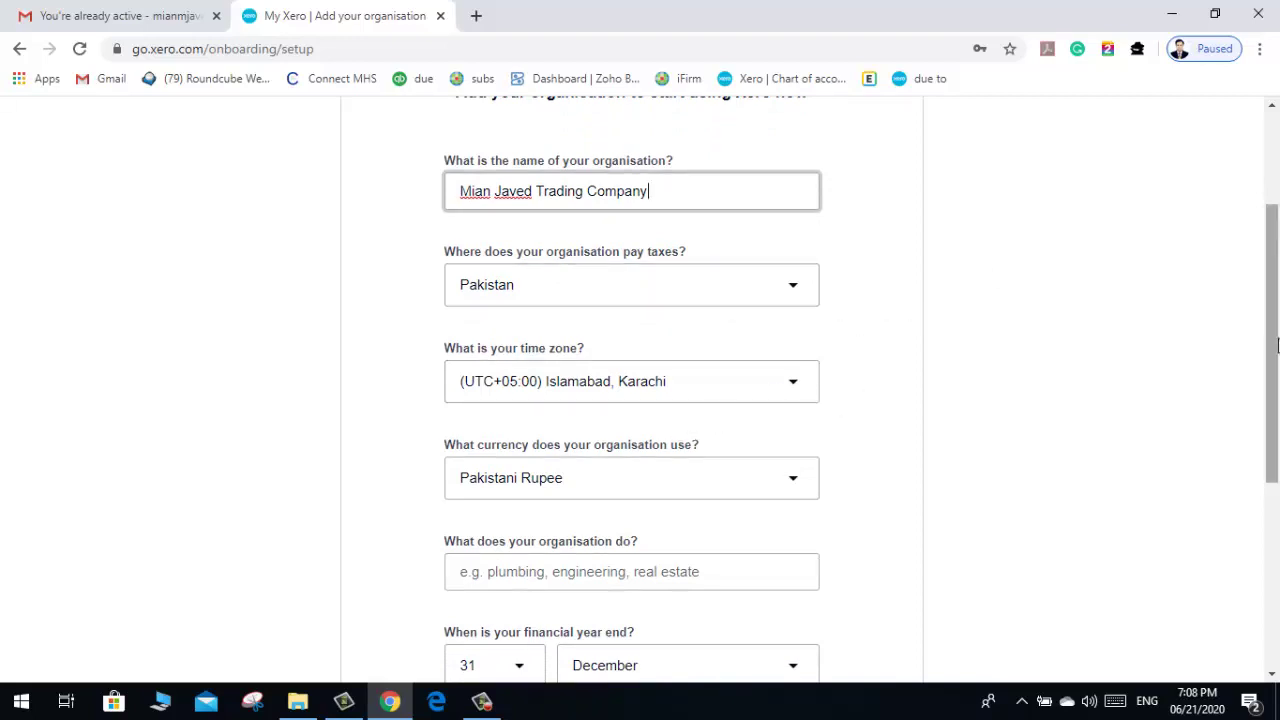
pyautogui.moveTo(1277, 345); pyautogui.dragTo(1277, 423)
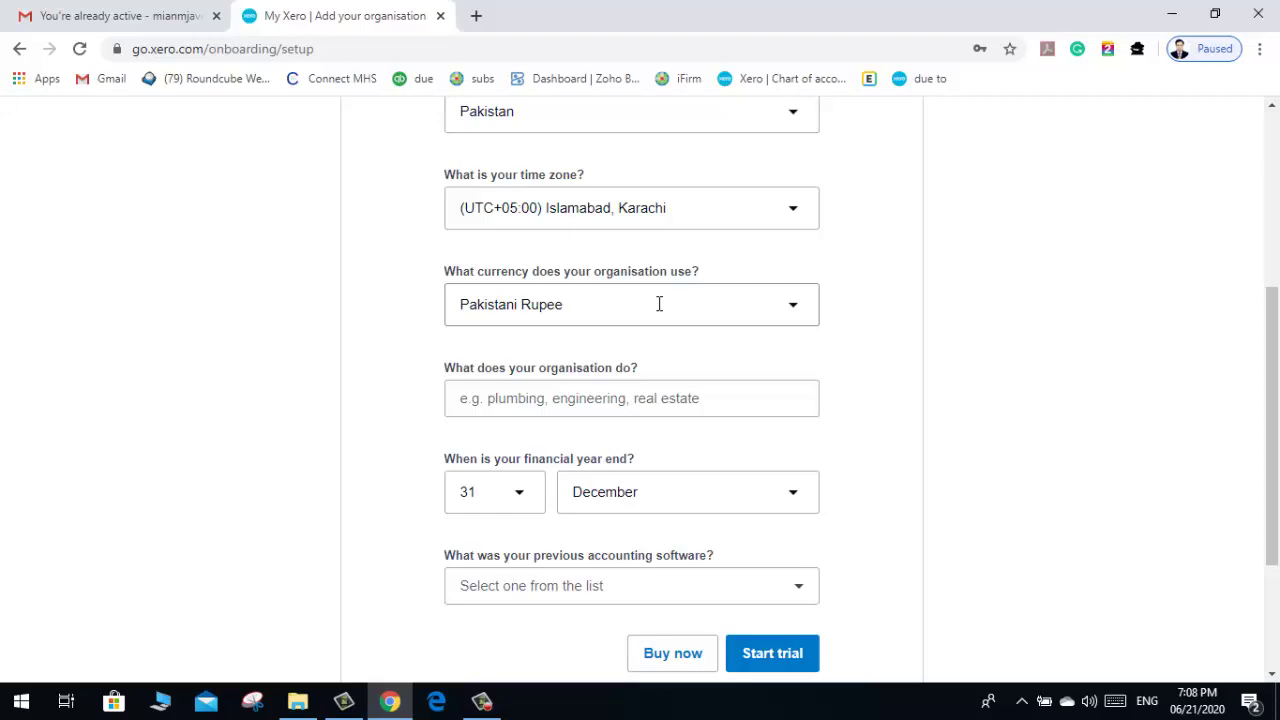
pyautogui.click(794, 312)
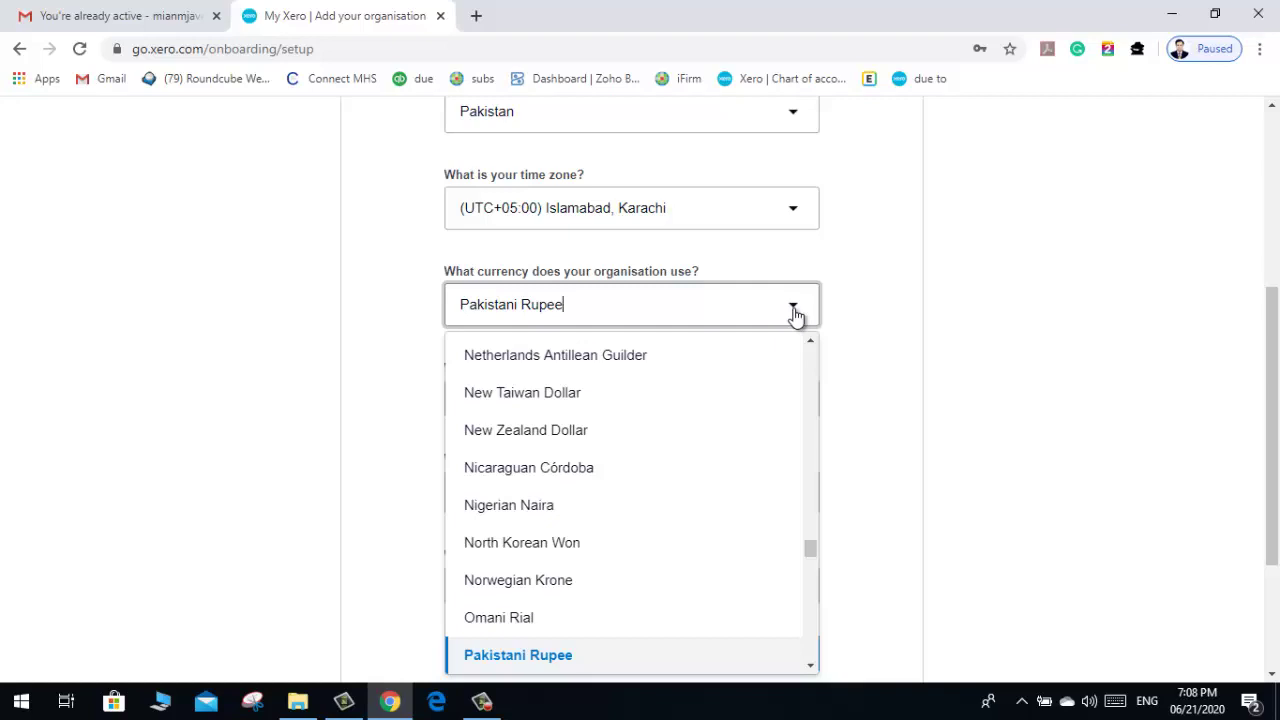
pyautogui.scroll(1, 700, 420)
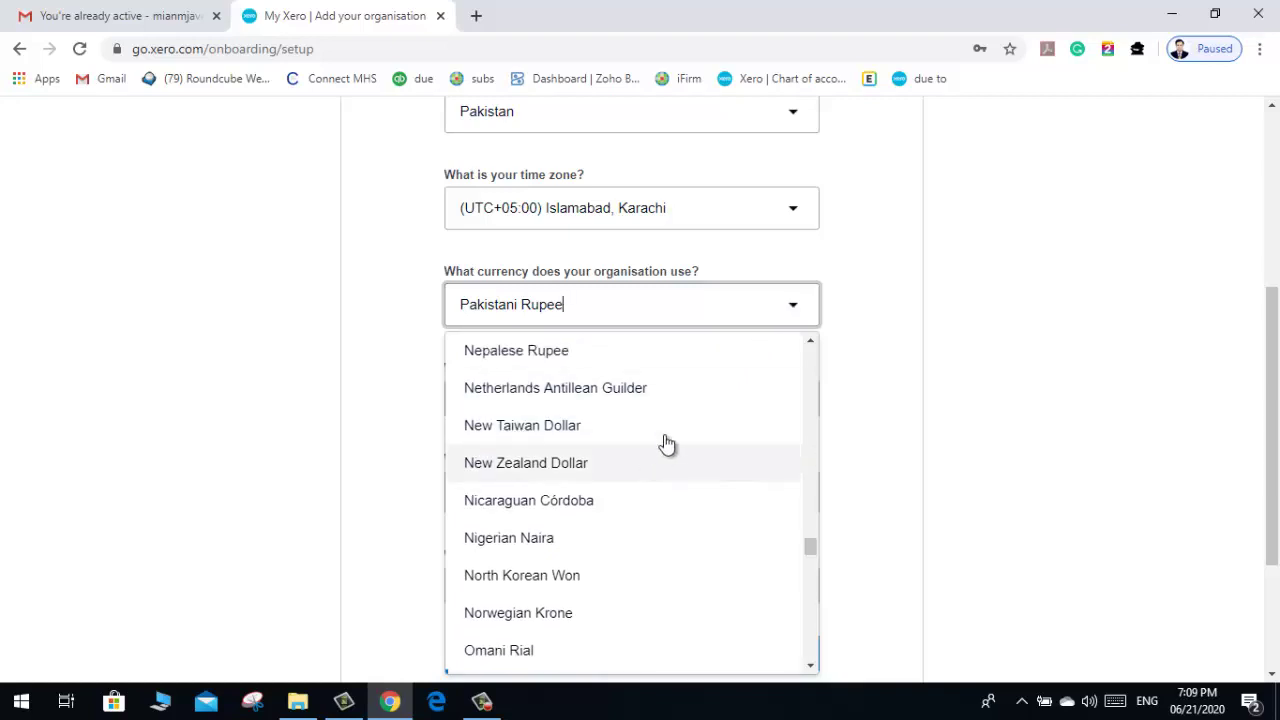
pyautogui.click(873, 323)
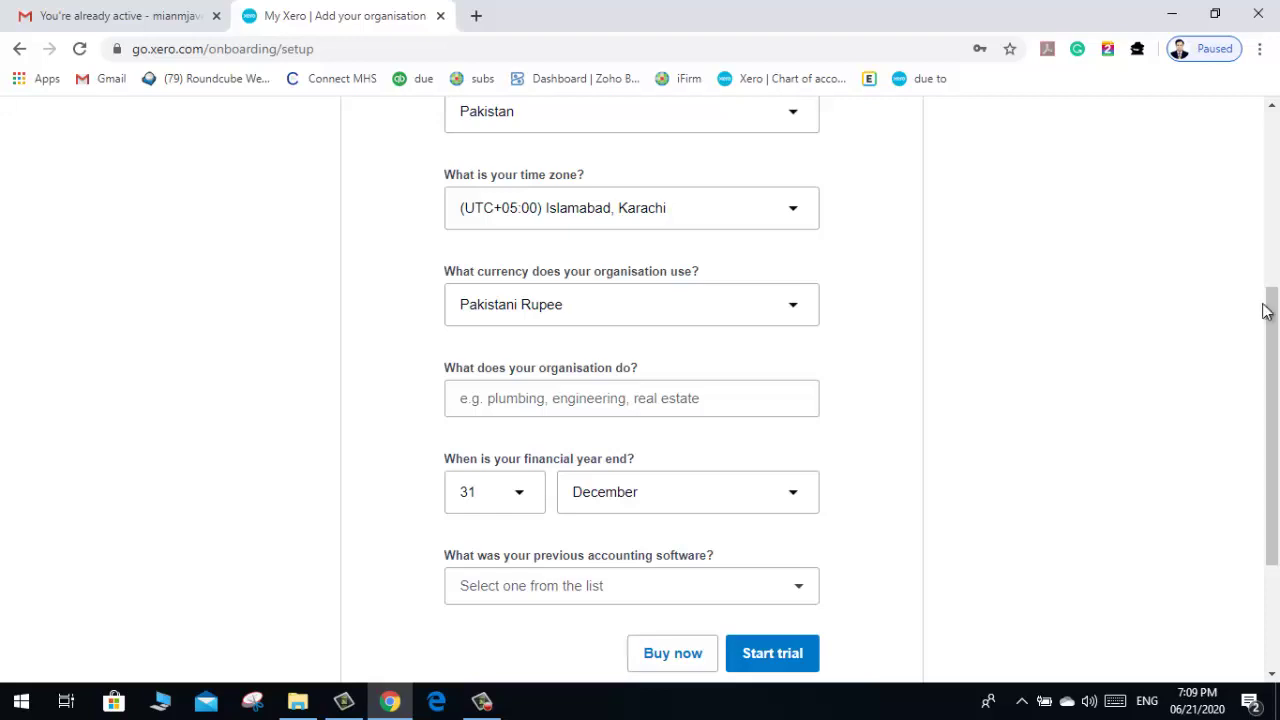
pyautogui.moveTo(1266, 306); pyautogui.dragTo(1266, 322)
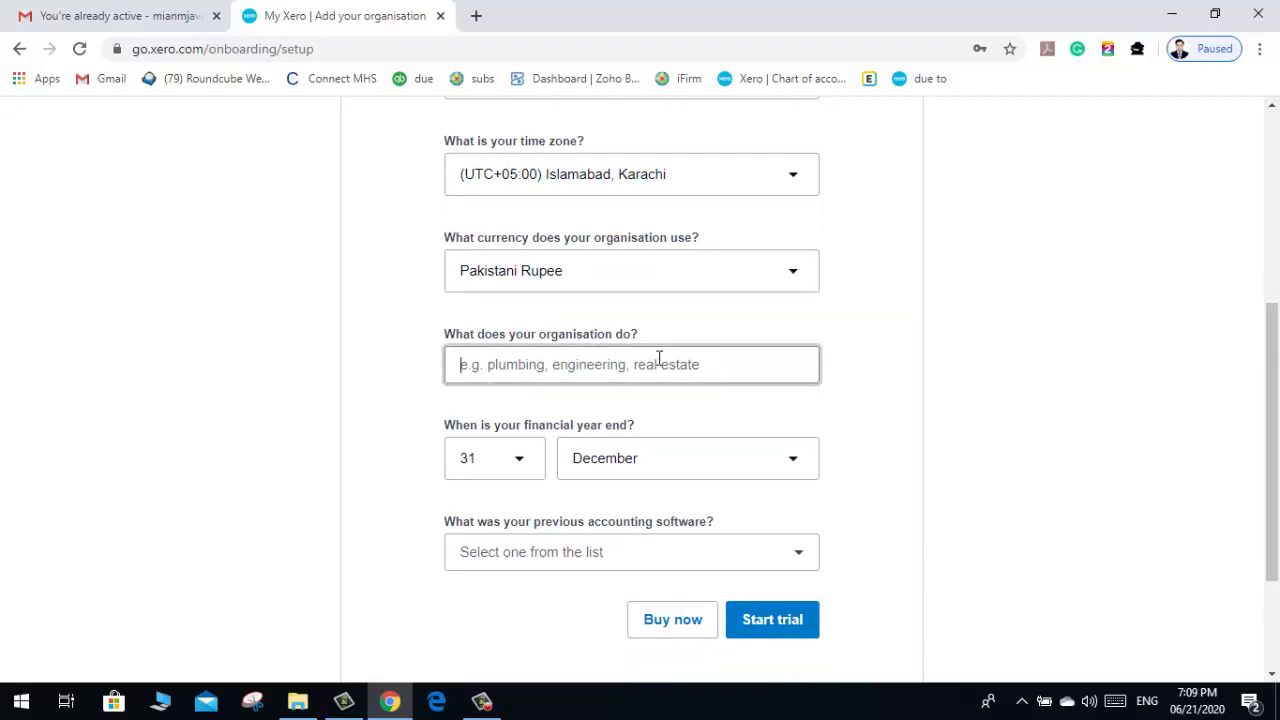
# Search 'Acounting' and select Accounting & IT Services as the organisation's business type.
pyautogui.click(925, 386)
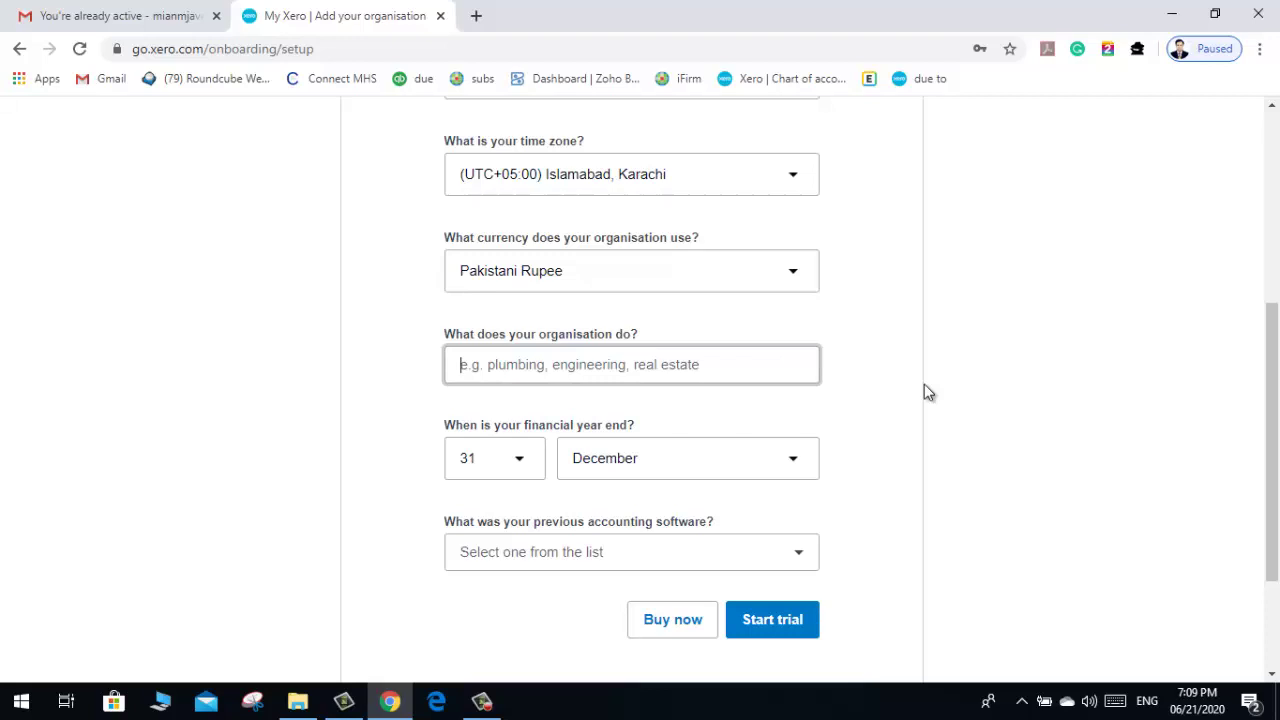
pyautogui.write('Acount')
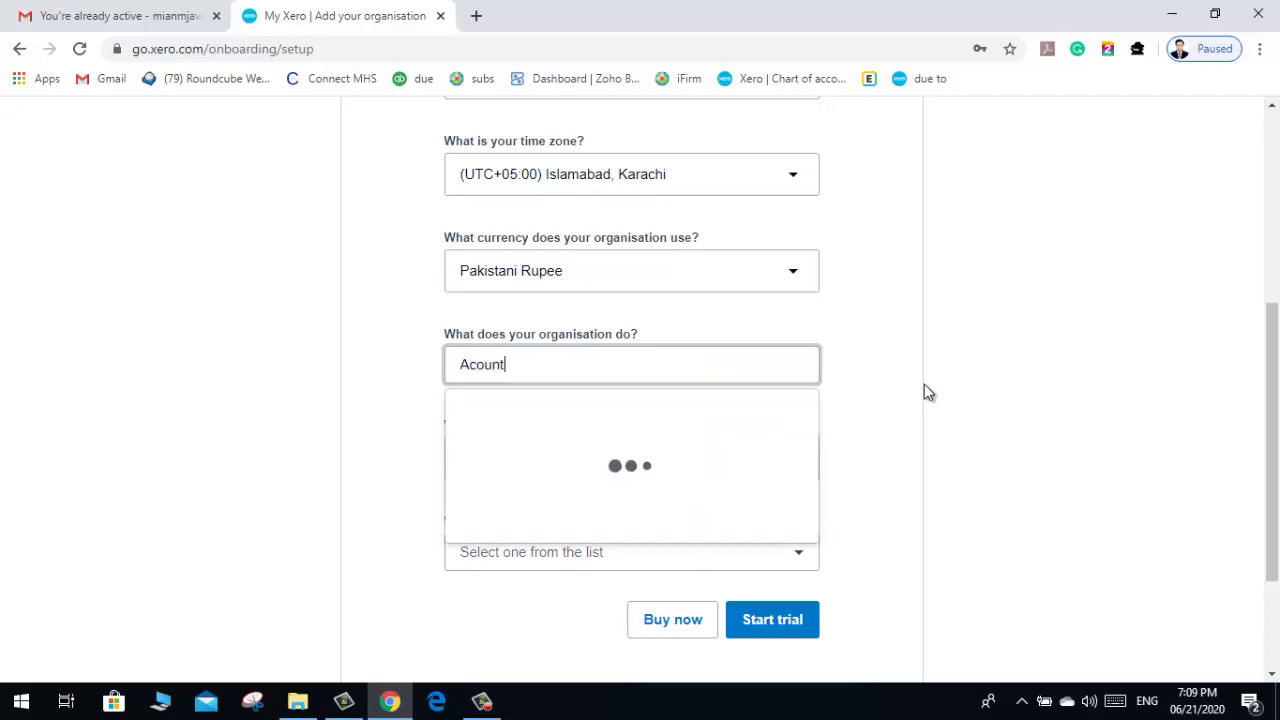
pyautogui.write('ing')
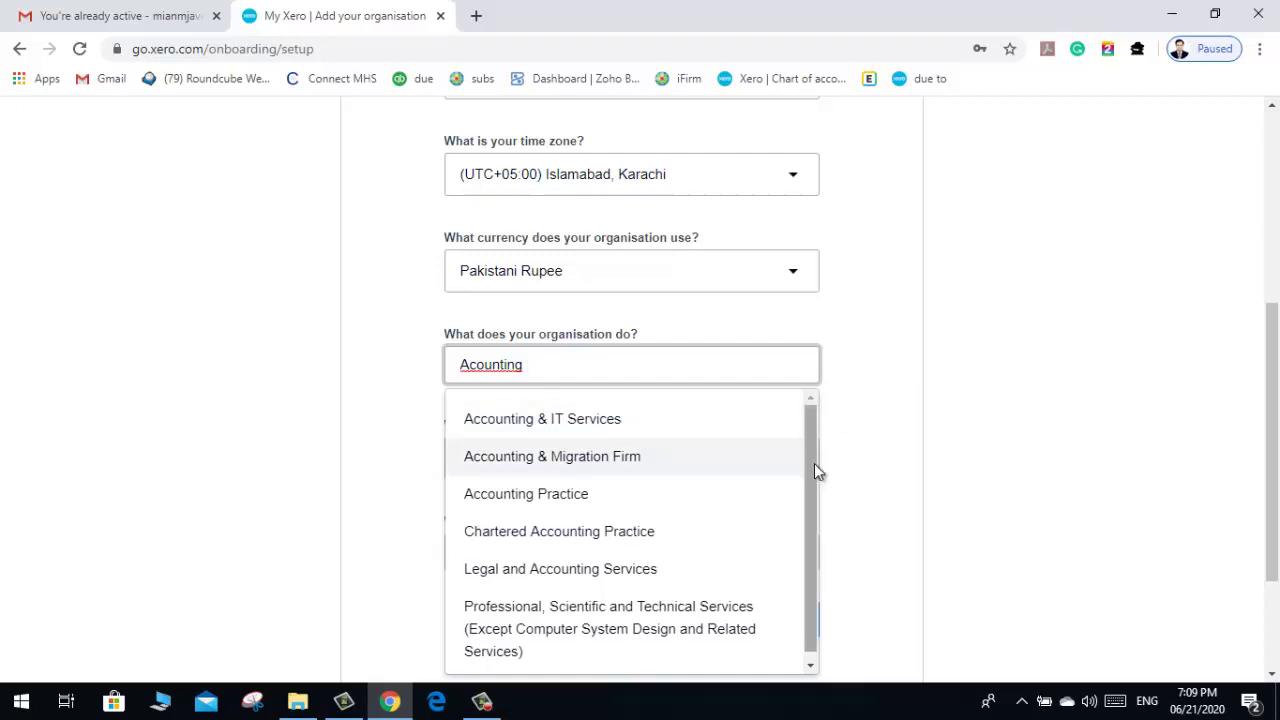
pyautogui.moveTo(814, 463)
pyautogui.mouseDown()
pyautogui.moveTo(809, 518)
pyautogui.moveTo(814, 451)
pyautogui.mouseUp()
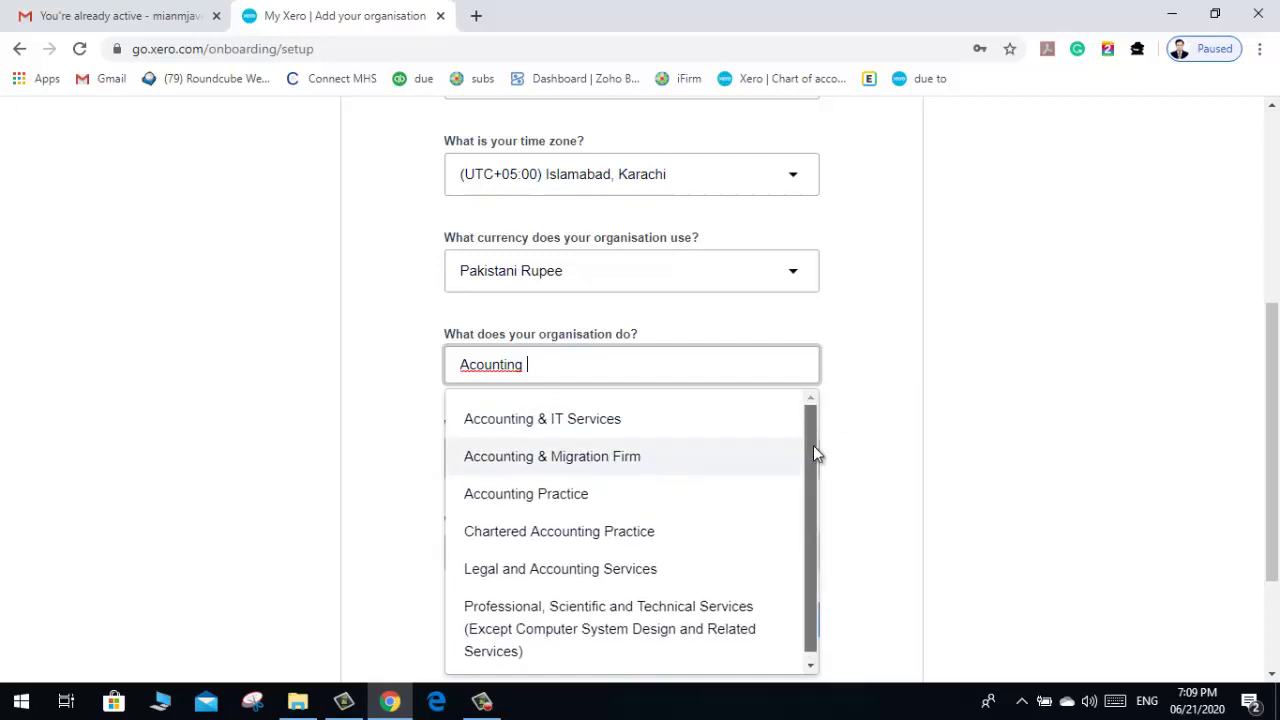
pyautogui.click(640, 418)
pyautogui.click(912, 401)
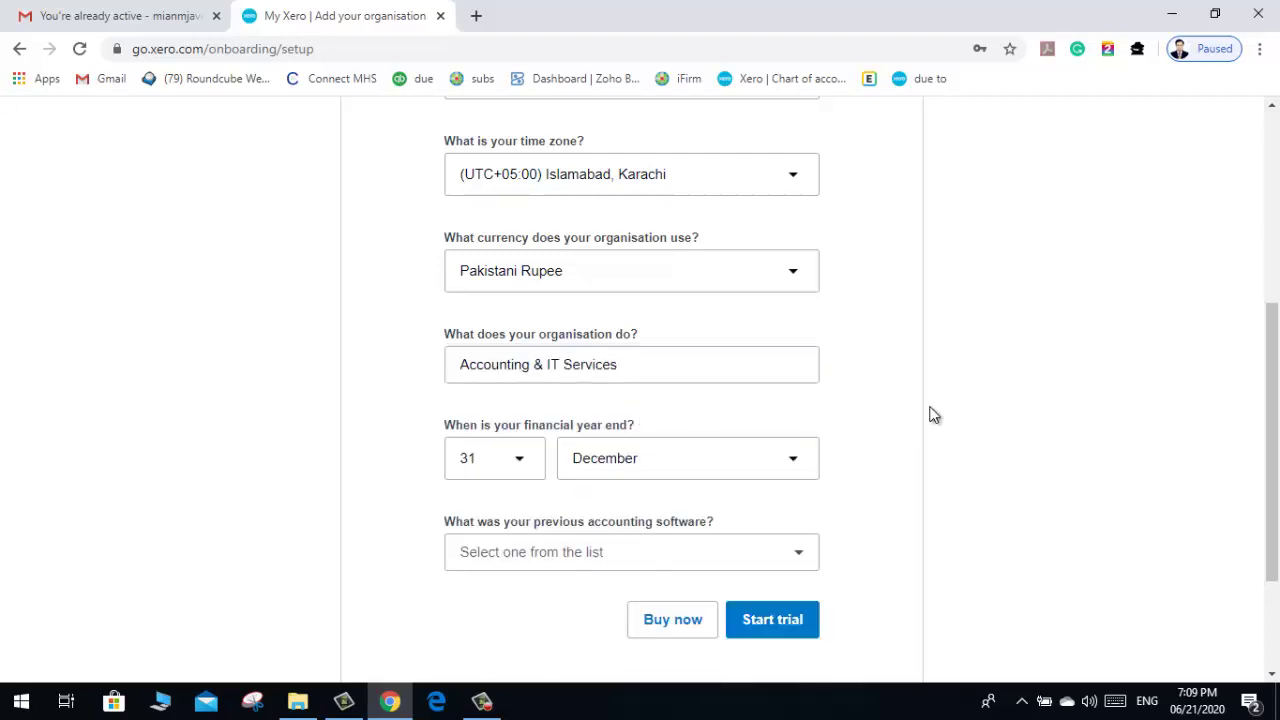
# Set the financial year end month to June, correcting an initial July choice.
pyautogui.click(793, 475)
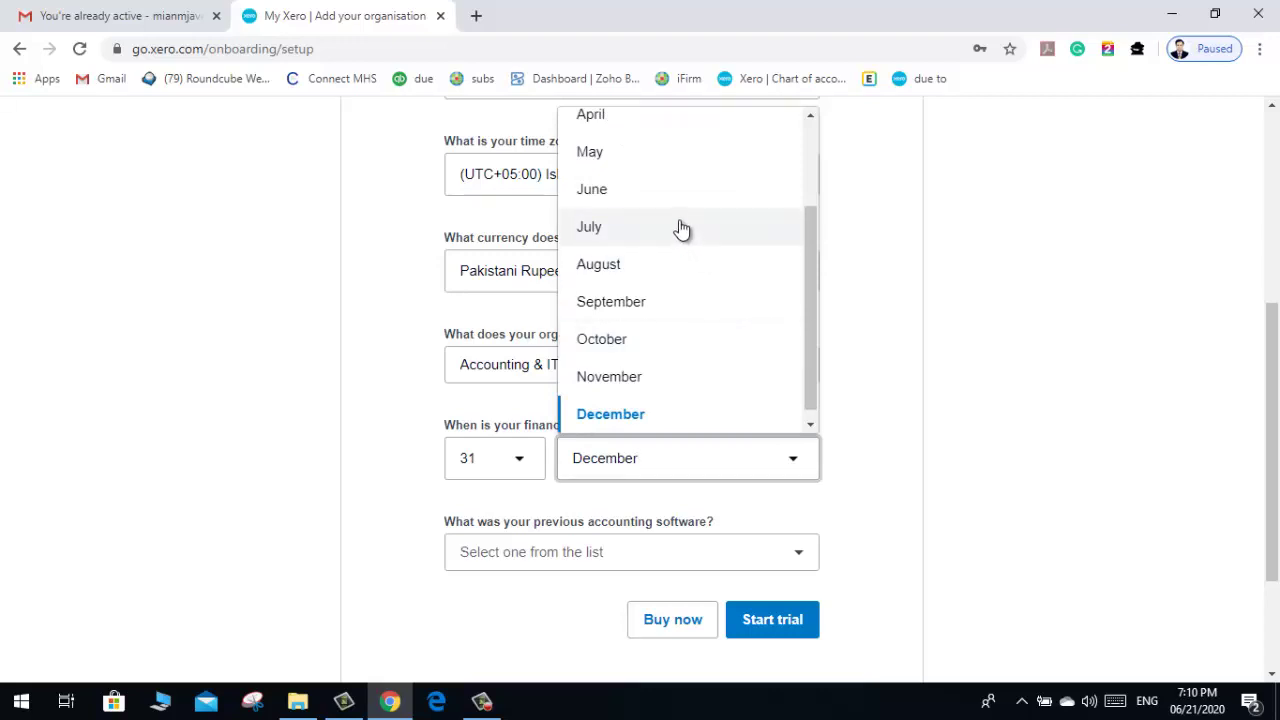
pyautogui.click(679, 227)
pyautogui.click(797, 475)
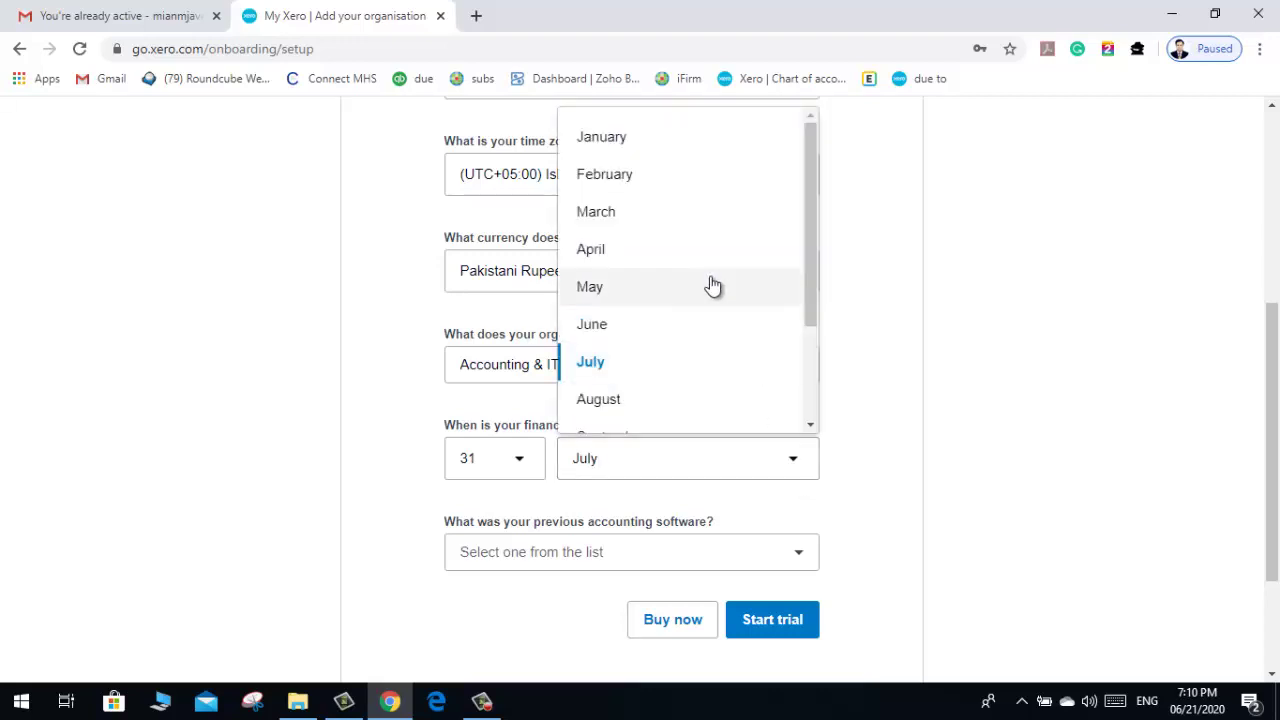
pyautogui.click(649, 327)
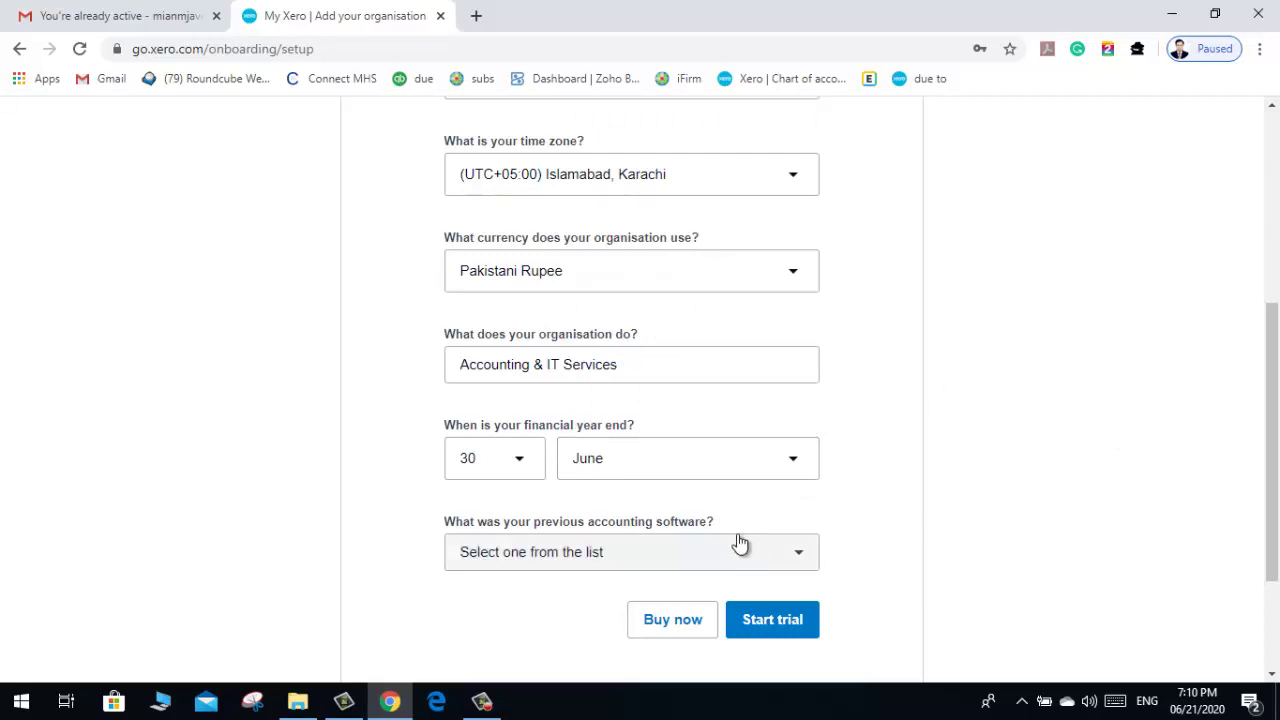
# Record QBO as the previous accounting software.
pyautogui.click(790, 556)
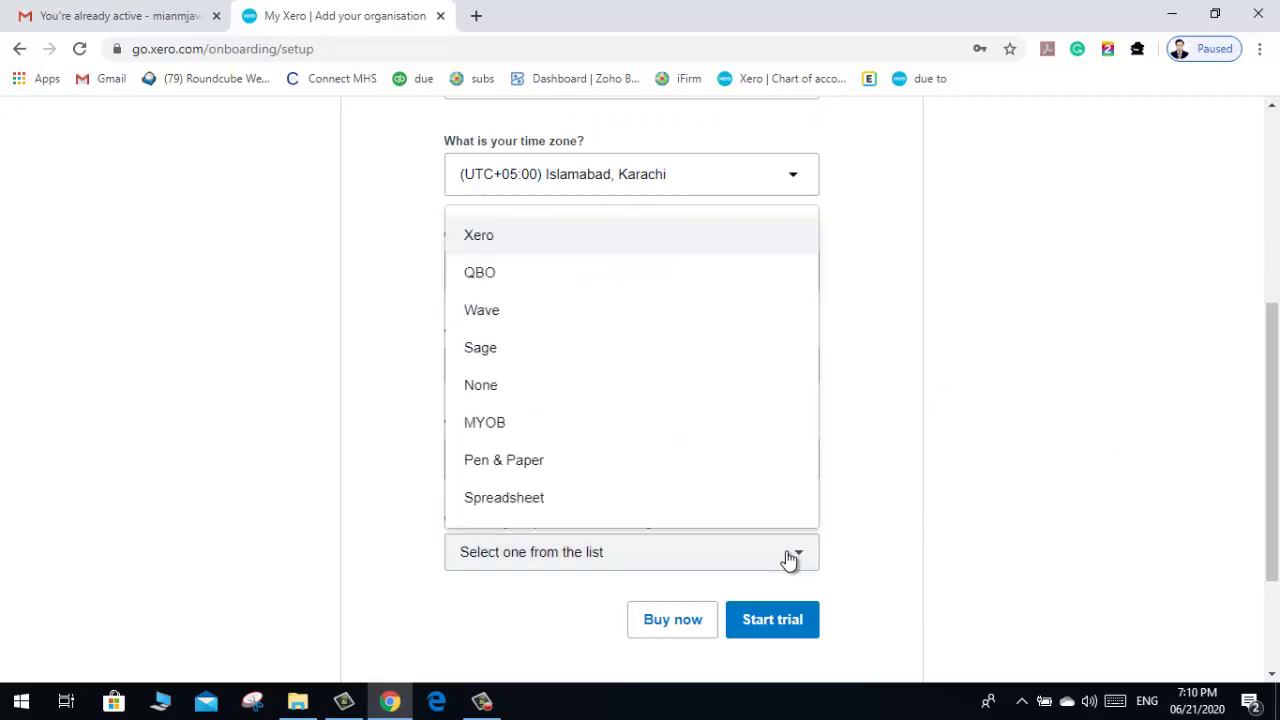
pyautogui.click(592, 288)
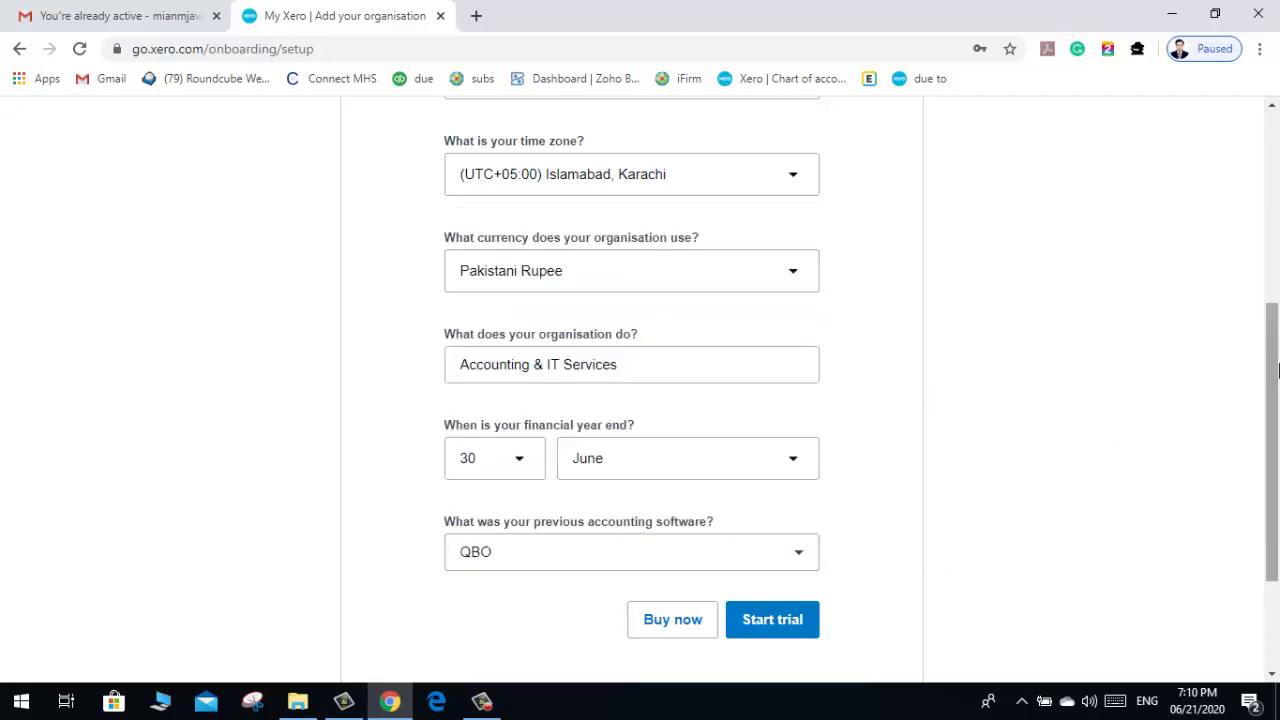
pyautogui.scroll(-2, 931, 397)
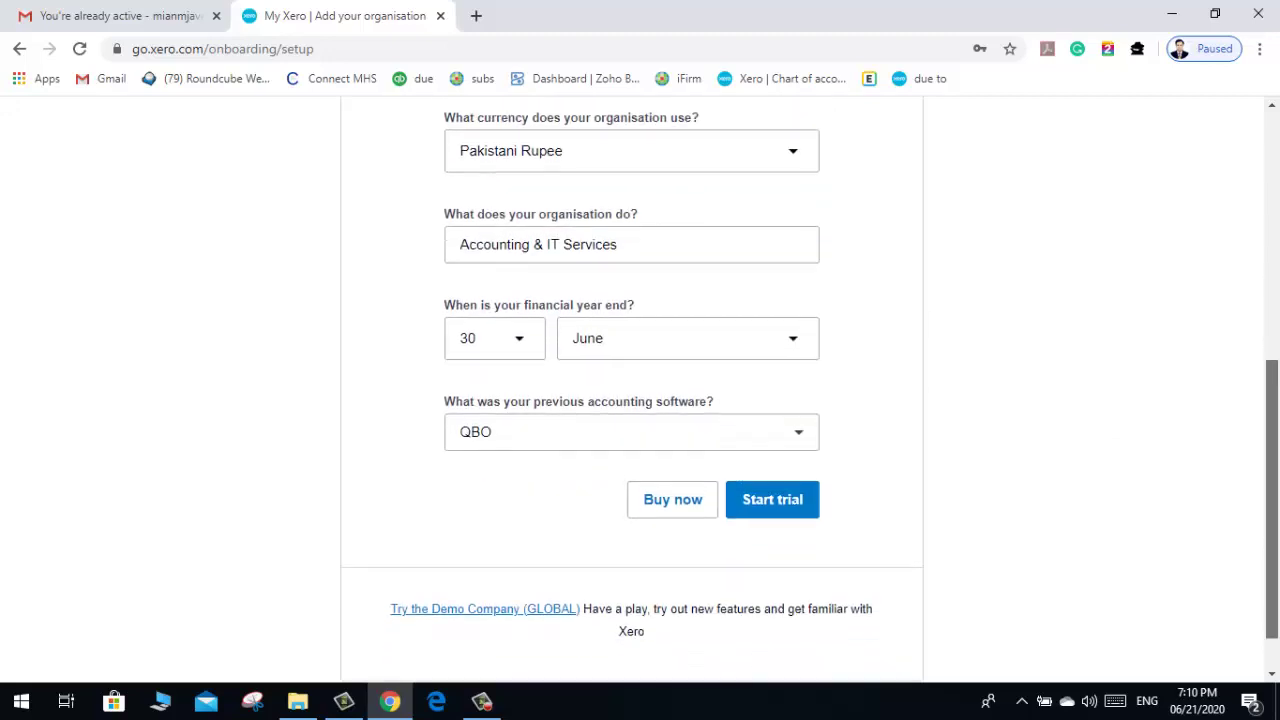
# Start the free trial and load the new organisation's trial dashboard.
pyautogui.click(785, 496)
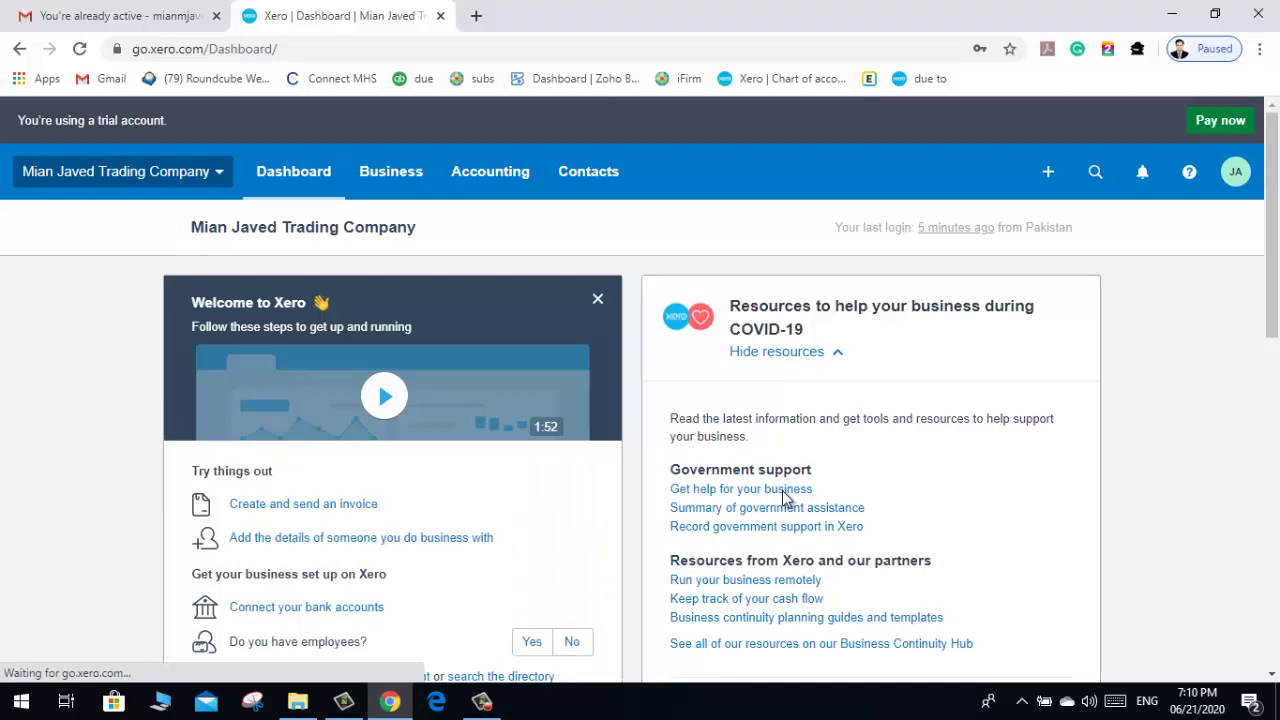
pyautogui.click(782, 490)
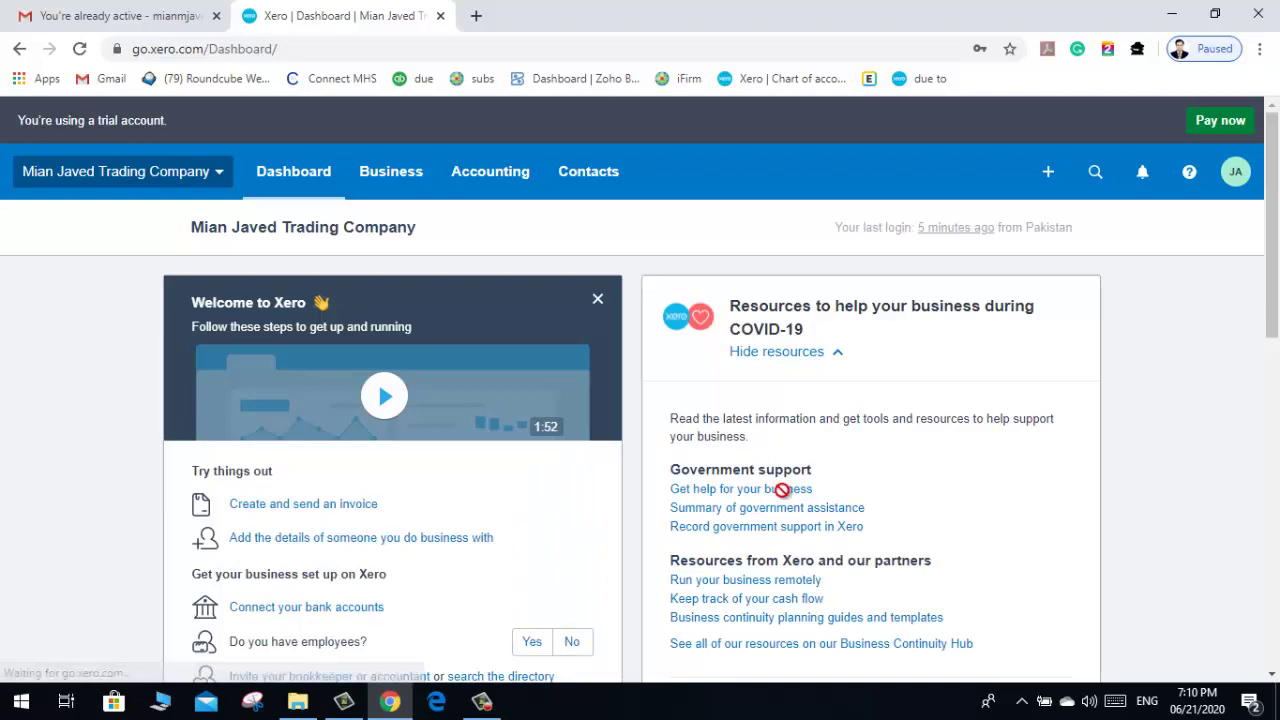